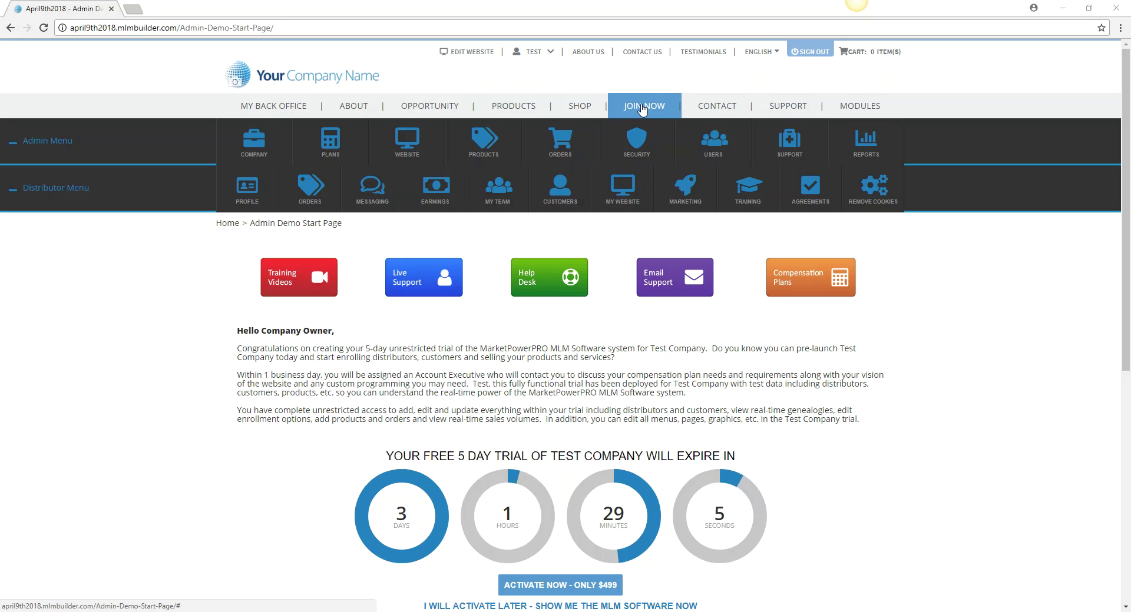
Step: Open the Join Now enrollment page and copy the "/enroll" part of its address
{"action": "left_click", "coordinate": [642, 107]}
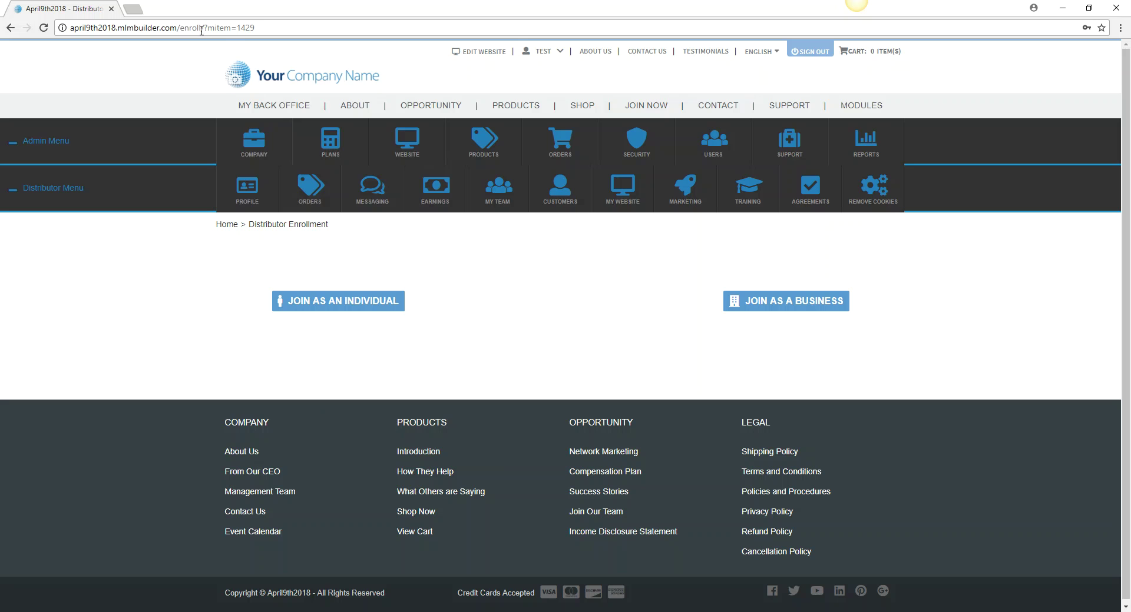
{"action": "left_click_drag", "start_coordinate": [203, 27], "coordinate": [177, 28]}
{"action": "left_click", "coordinate": [203, 28]}
{"action": "left_click_drag", "start_coordinate": [203, 28], "coordinate": [177, 28]}
{"action": "right_click", "coordinate": [190, 28]}
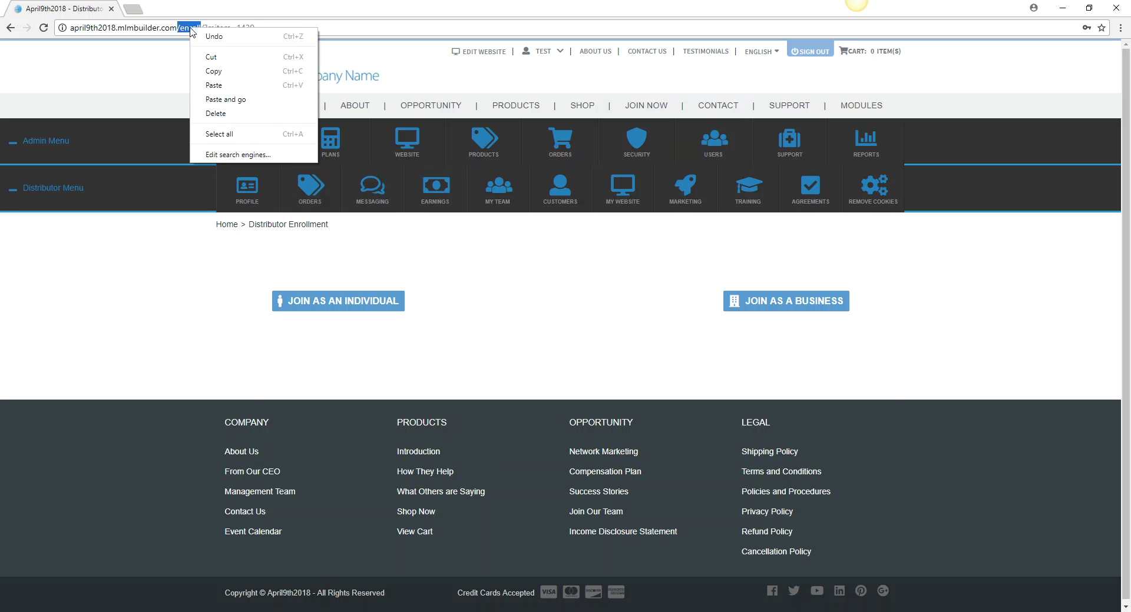
{"action": "left_click", "coordinate": [214, 72]}
Step: Switch to Notepad, paste the enrollment path, and label it "distributor" on the same line
{"action": "key", "text": "alt+Tab"}
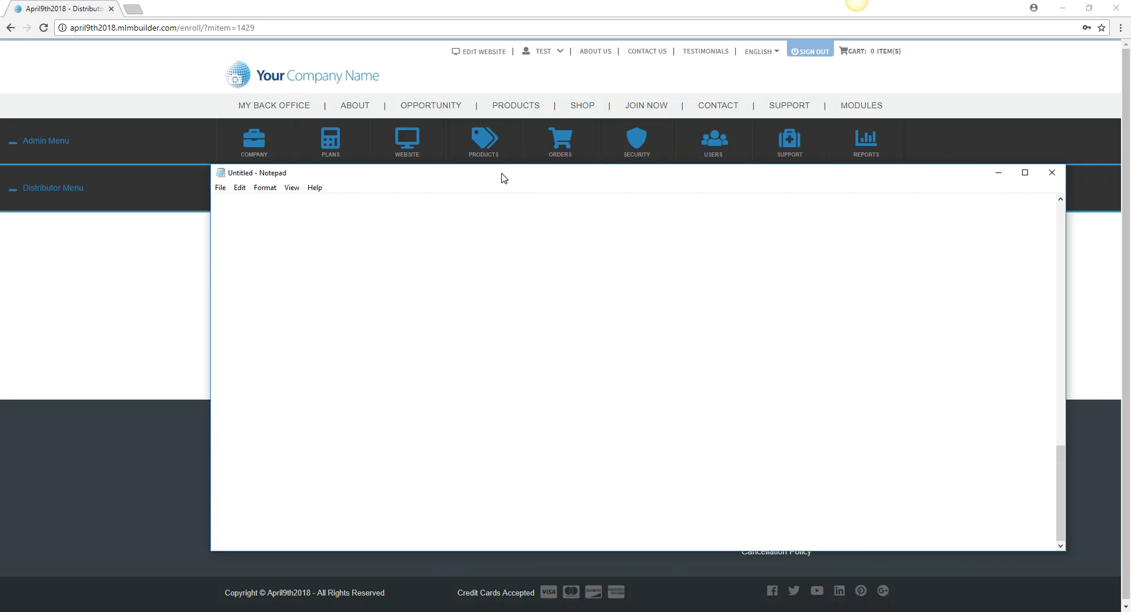
{"action": "key", "text": "ctrl+v"}
{"action": "key", "text": "Tab"}
{"action": "type", "text": "distributor"}
{"action": "left_click_drag", "start_coordinate": [535, 174], "coordinate": [608, 177]}
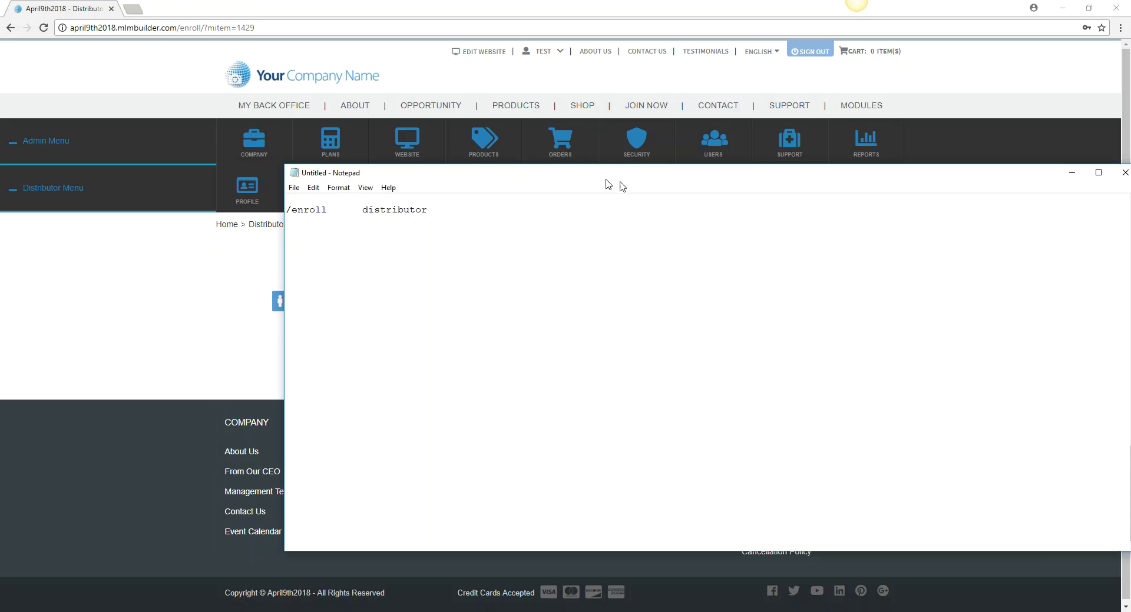
{"action": "key", "text": "super+Down"}
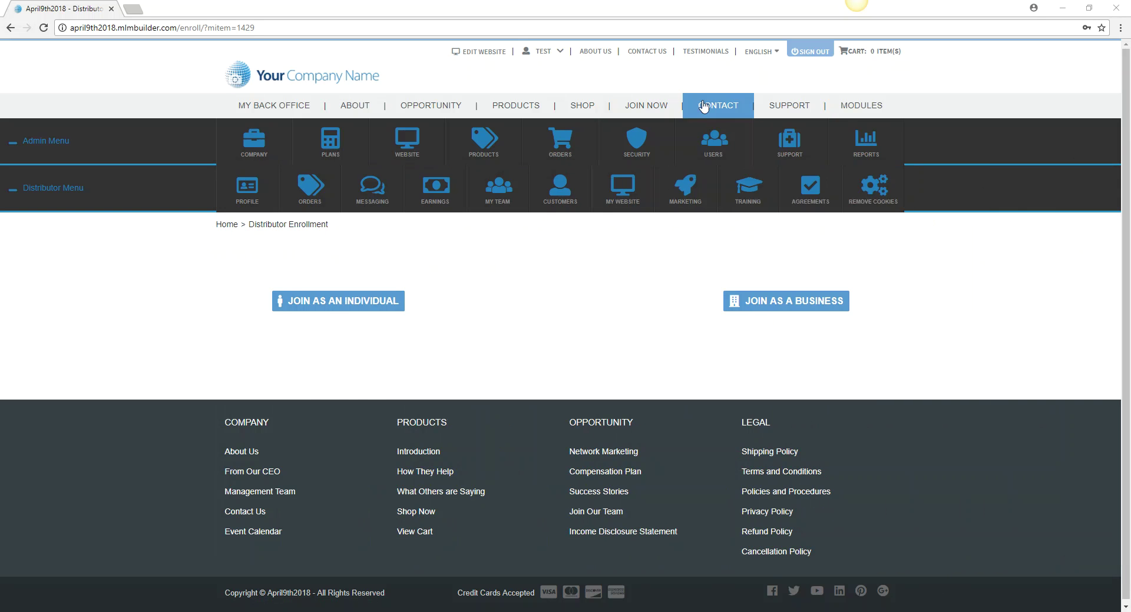
Step: Sign out of the site and open the Customer Registration form for creating a new account
{"action": "left_click", "coordinate": [805, 53]}
{"action": "left_click", "coordinate": [515, 285]}
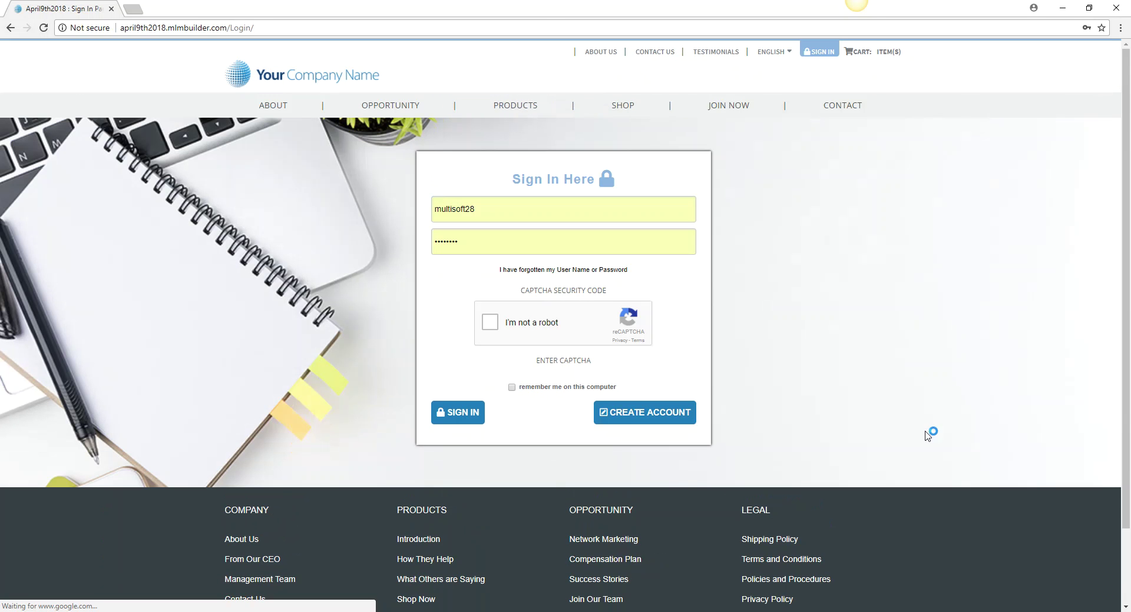
{"action": "left_click", "coordinate": [653, 415]}
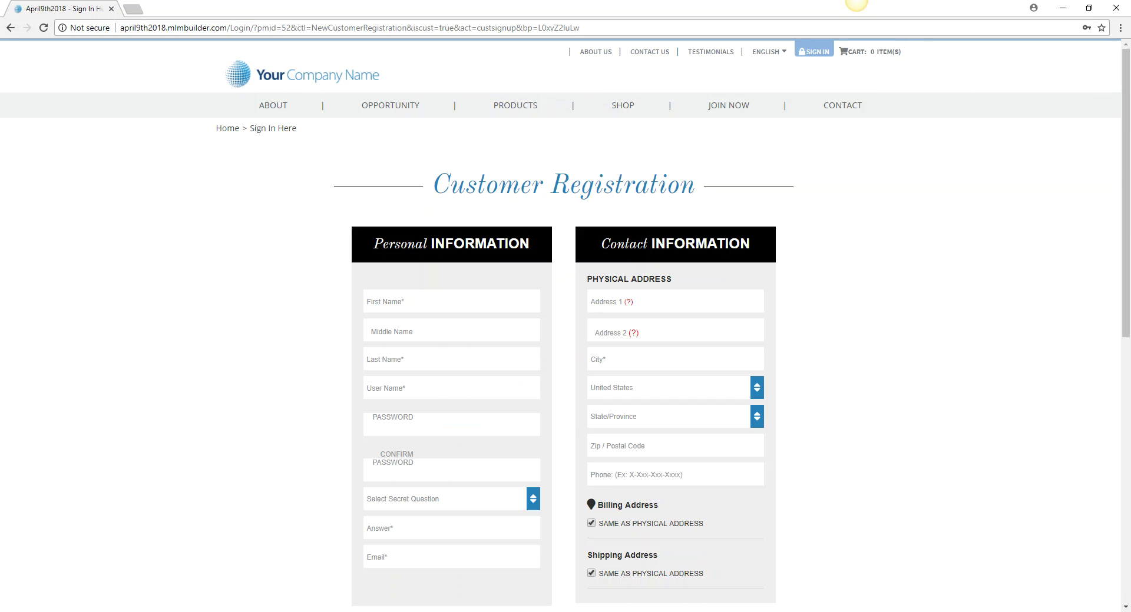
Step: Copy the part of the Customer Registration page's address that follows the domain, starting at "/Login/"
{"action": "key", "text": "alt+Tab"}
{"action": "left_click_drag", "start_coordinate": [1001, 179], "coordinate": [454, 185]}
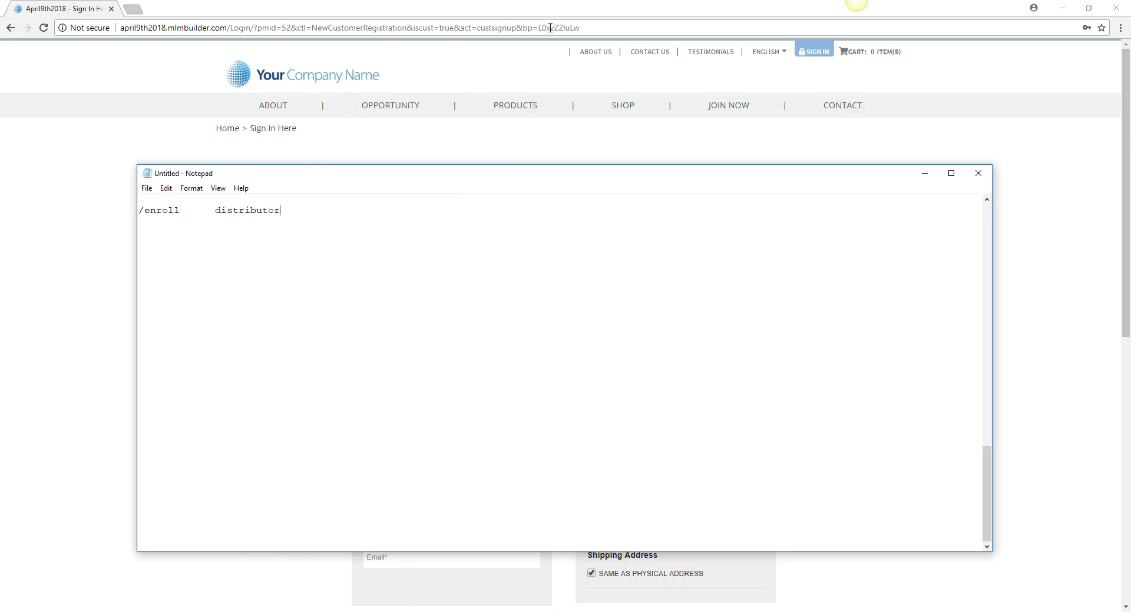
{"action": "left_click_drag", "start_coordinate": [583, 28], "coordinate": [227, 28]}
{"action": "right_click", "coordinate": [276, 27]}
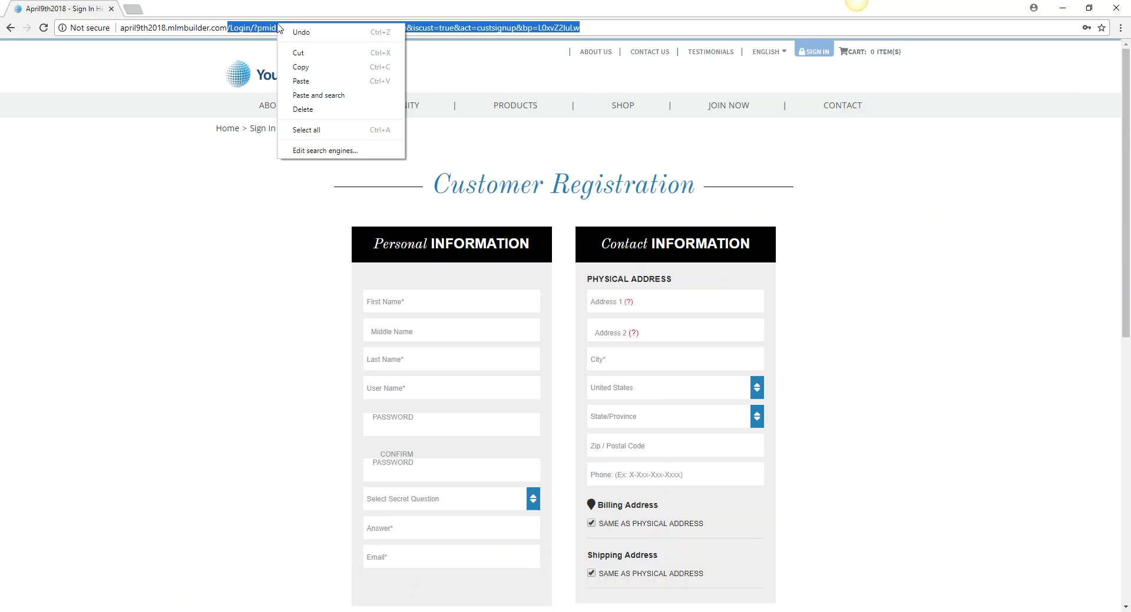
{"action": "left_click", "coordinate": [300, 67]}
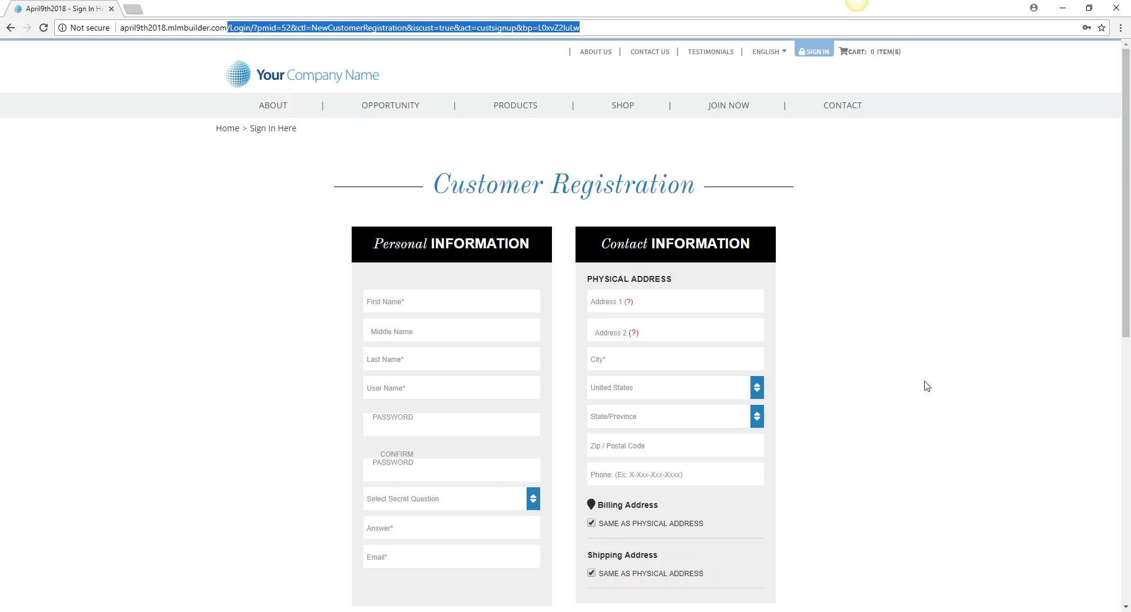
Step: Paste the customer registration path into Notepad below the distributor line and label it "Customer"
{"action": "key", "text": "alt+Tab"}
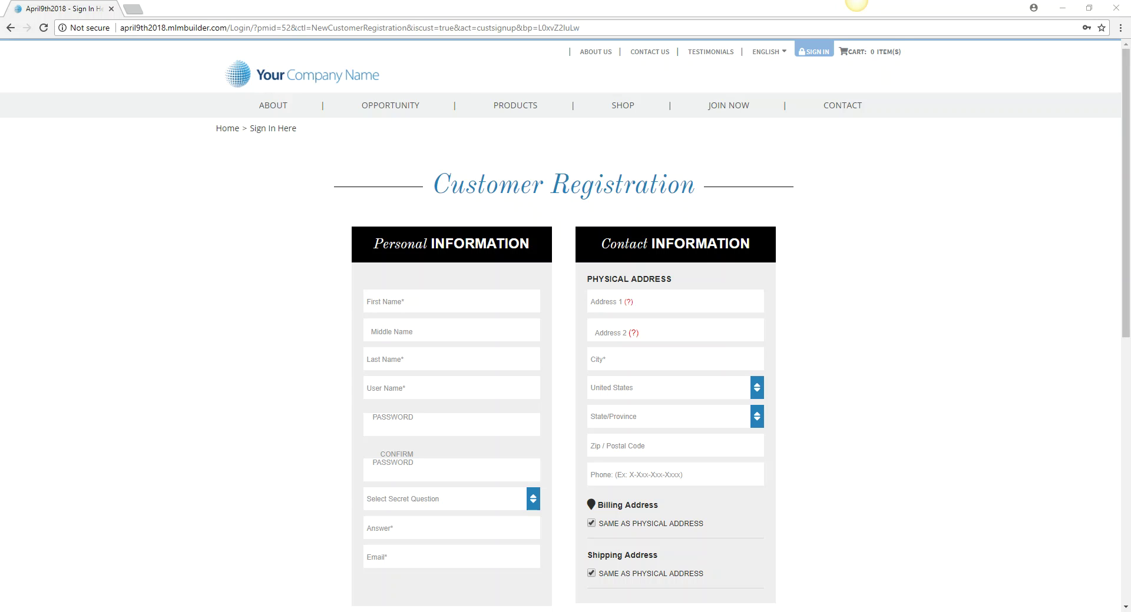
{"action": "left_click", "coordinate": [156, 242]}
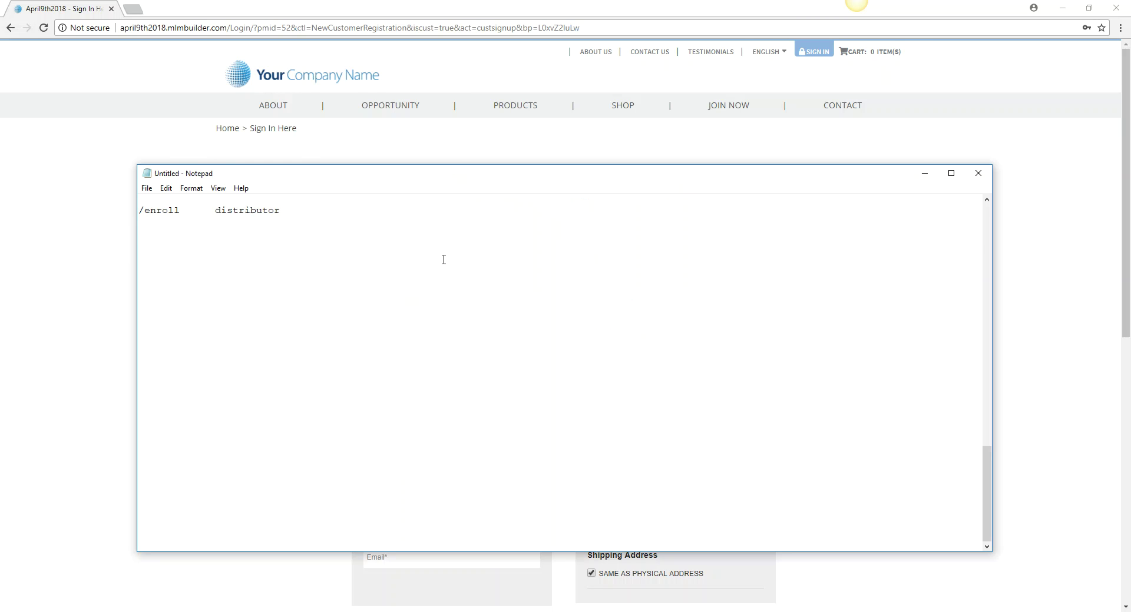
{"action": "key", "text": "ctrl+v"}
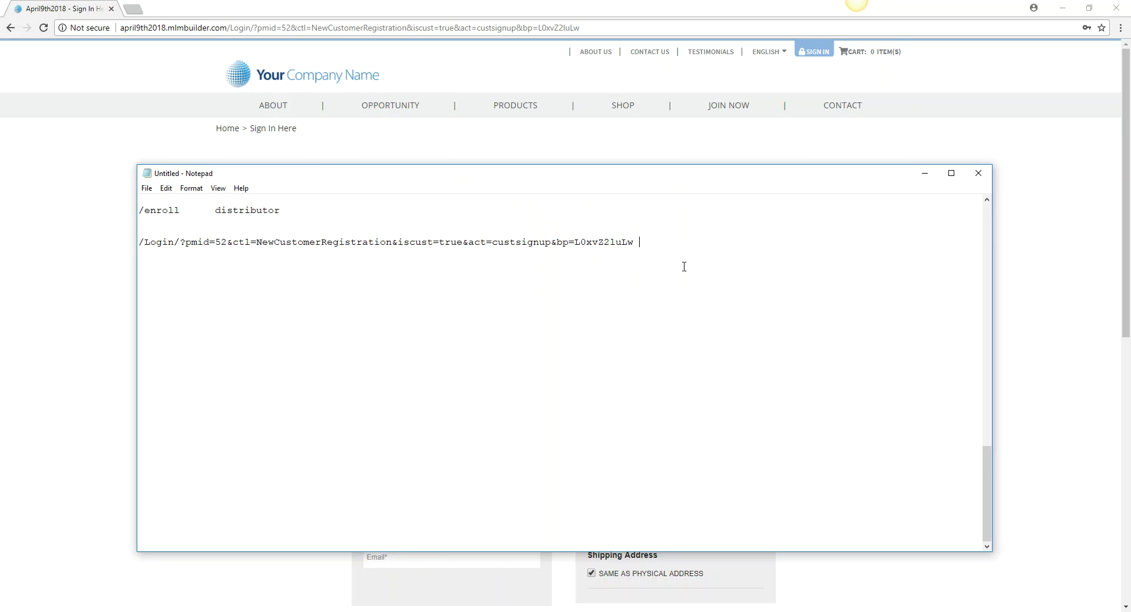
{"action": "key", "text": "Tab"}
{"action": "type", "text": "Customer"}
{"action": "key", "text": "alt+Tab"}
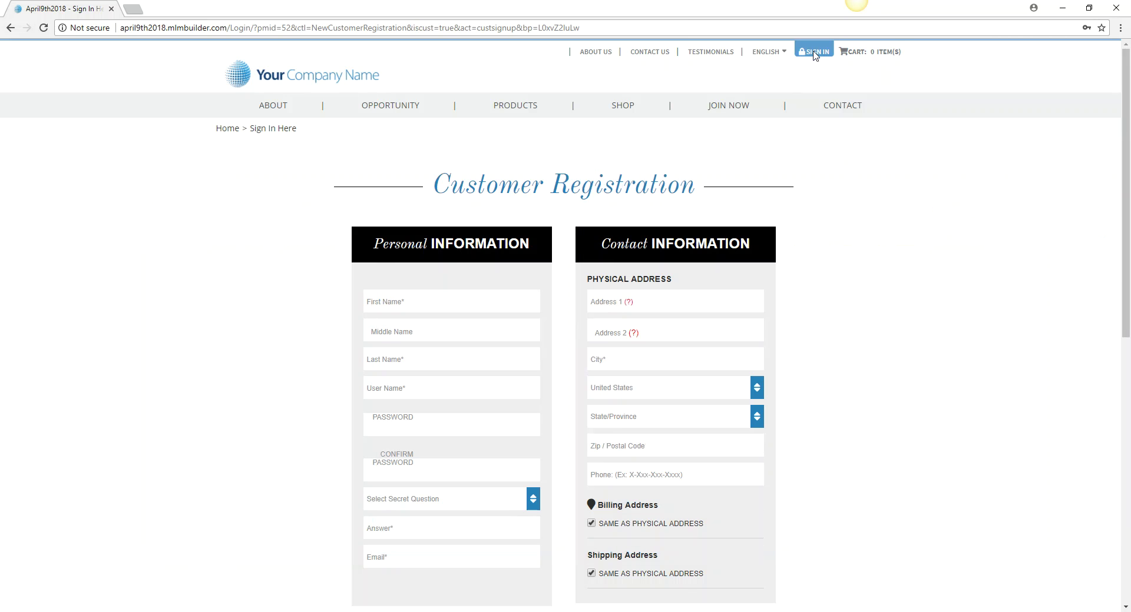
Step: Sign back in to the site with admin access and start adding a new page in the Site Pages management
{"action": "left_click", "coordinate": [814, 52]}
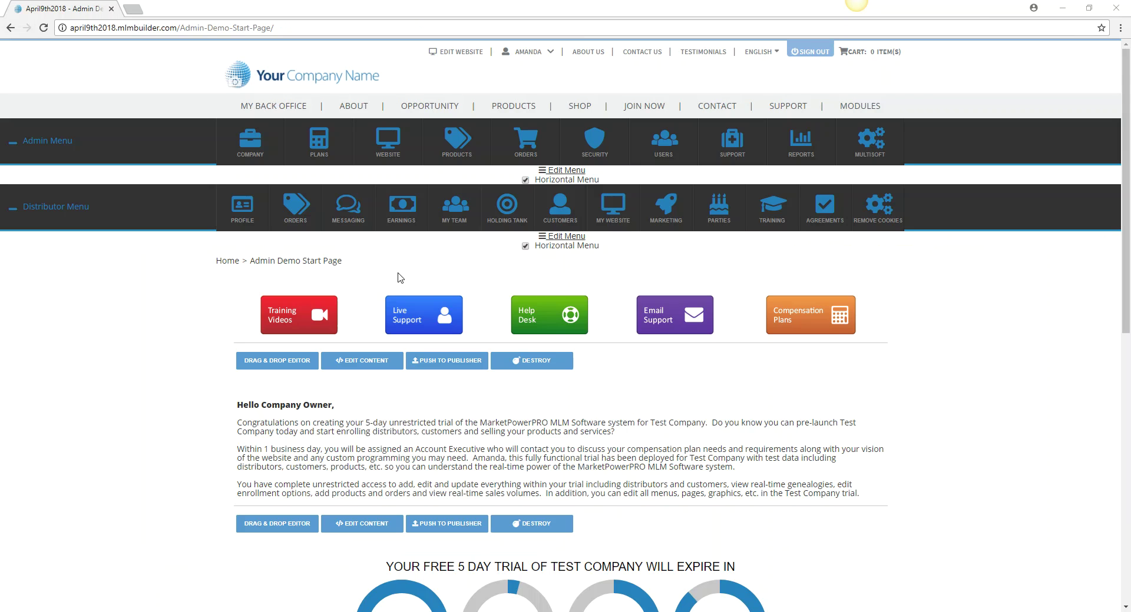
{"action": "mouse_move", "coordinate": [387, 142]}
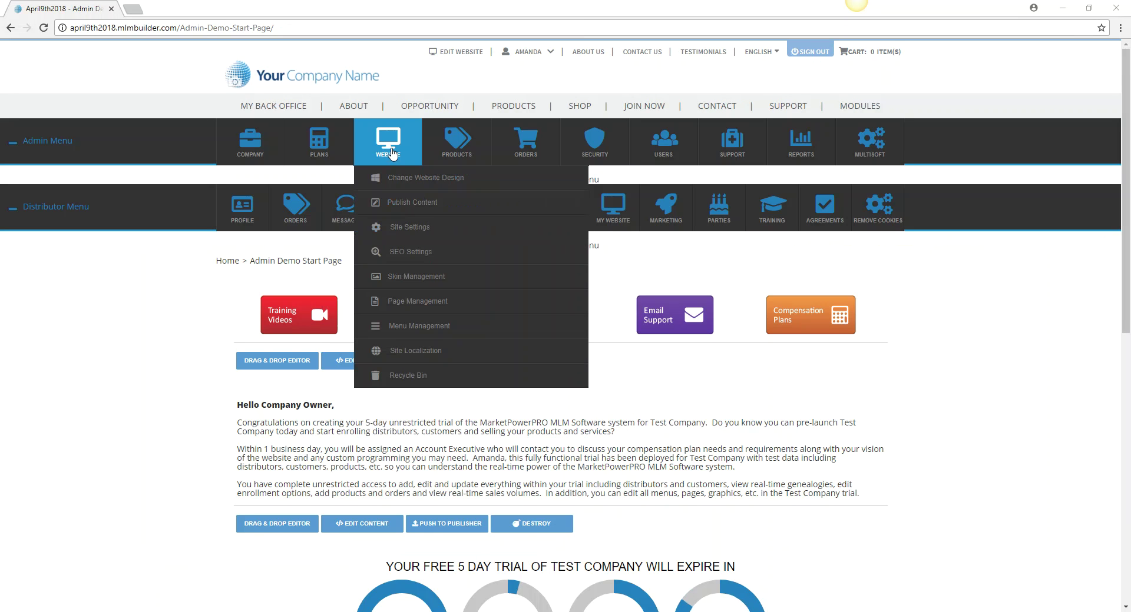
{"action": "mouse_move", "coordinate": [416, 301]}
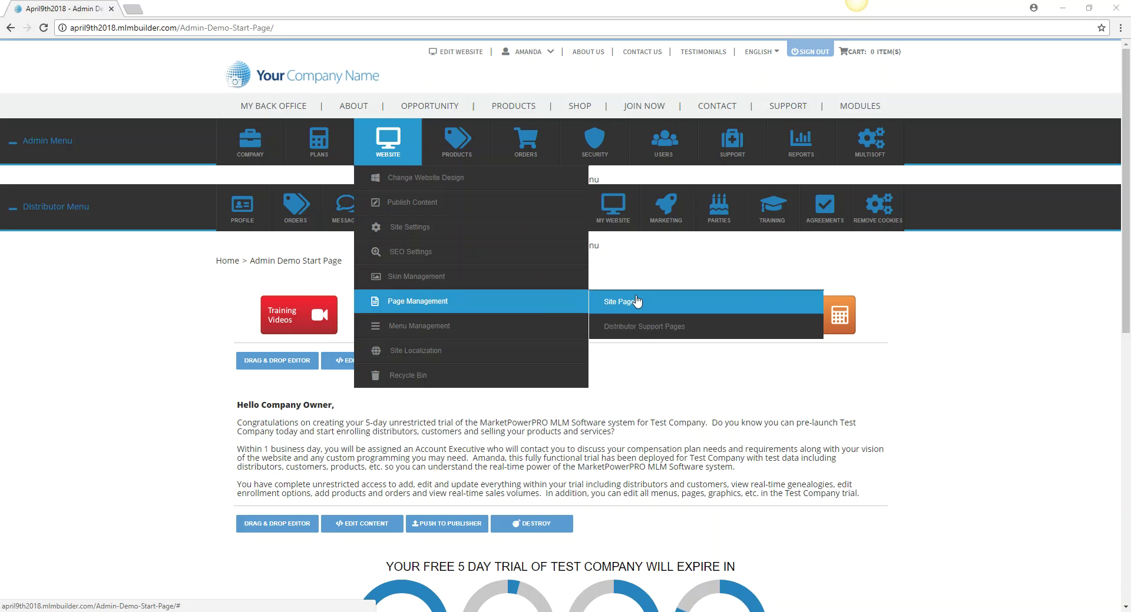
{"action": "left_click", "coordinate": [634, 302]}
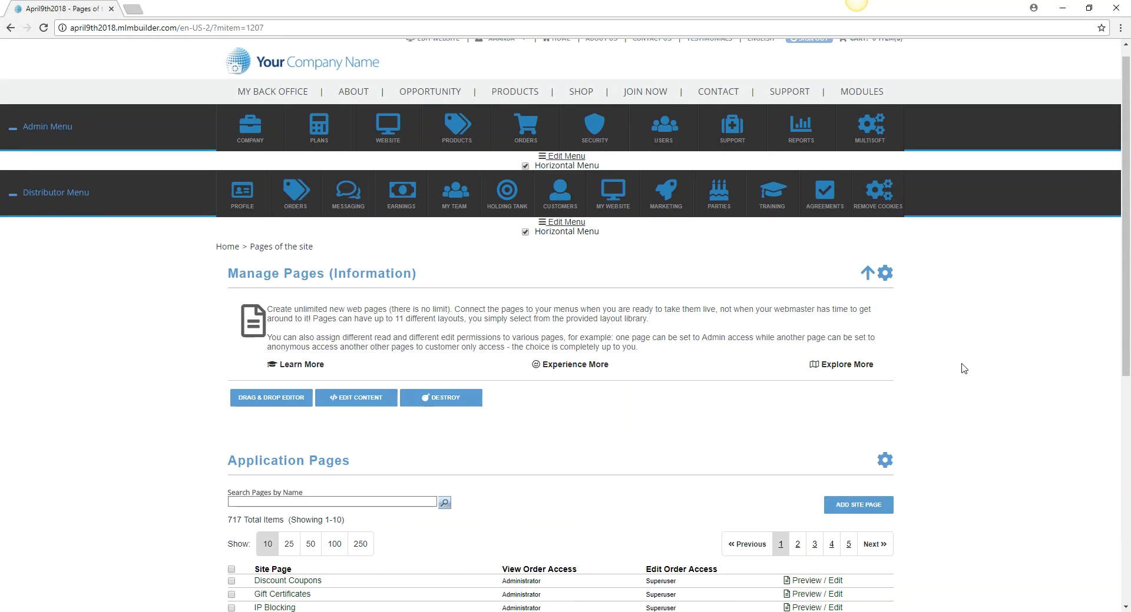
{"action": "scroll", "coordinate": [977, 442], "scroll_direction": "down", "scroll_amount": 3}
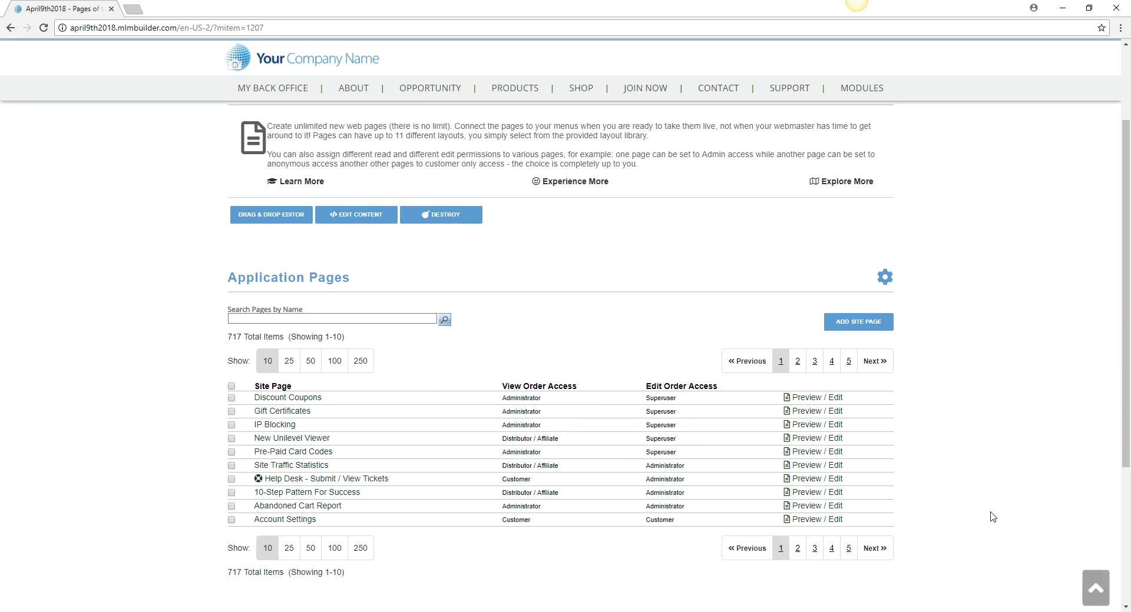
{"action": "left_click", "coordinate": [852, 327]}
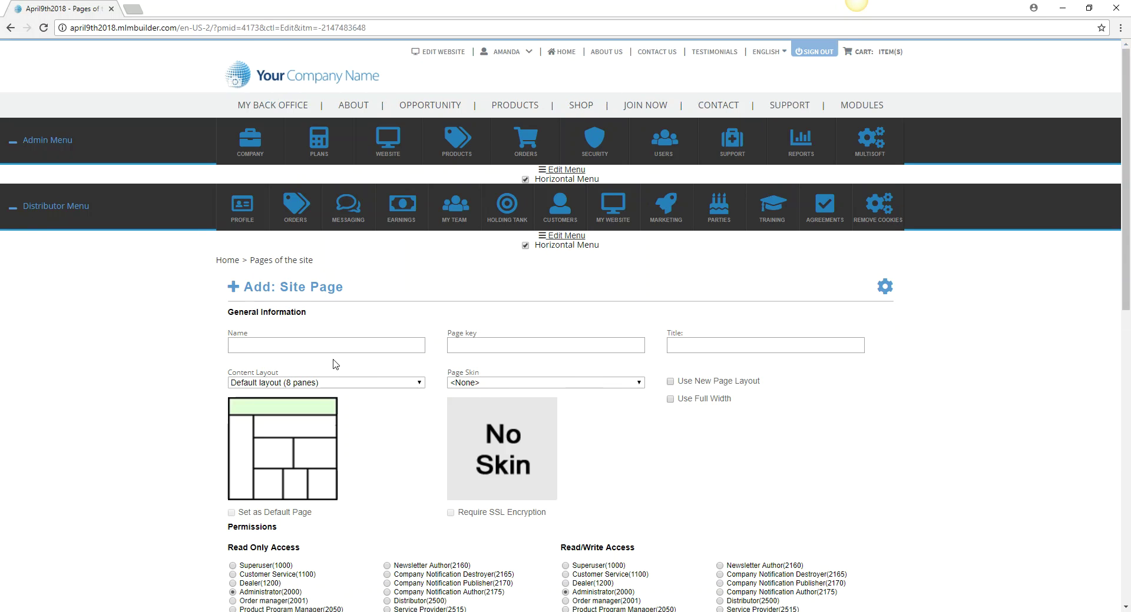
Step: Enter "Transition Page" as the new site page's name, page key and title
{"action": "left_click", "coordinate": [293, 350]}
{"action": "type", "text": "Tran"}
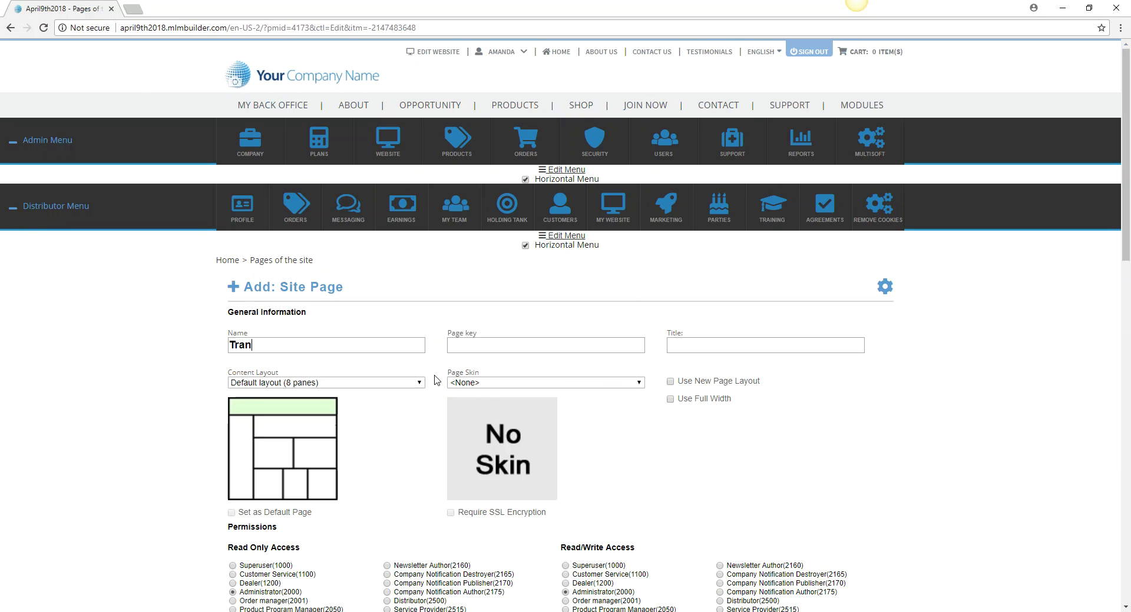
{"action": "type", "text": "sit"}
{"action": "key", "text": "BackSpace"}
{"action": "type", "text": "tion p"}
{"action": "key", "text": "BackSpace"}
{"action": "type", "text": "P"}
{"action": "type", "text": "a"}
{"action": "key", "text": "BackSpace"}
{"action": "type", "text": "age"}
{"action": "key", "text": "Tab"}
{"action": "type", "text": "Tr"}
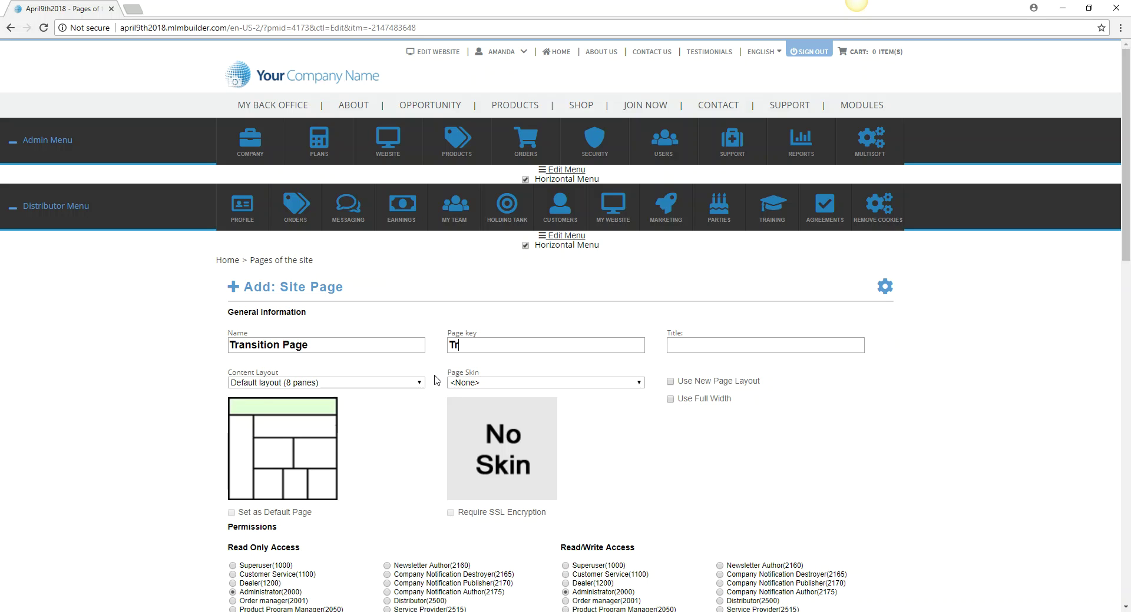
{"action": "type", "text": "ansition Page"}
{"action": "key", "text": "Tab"}
{"action": "type", "text": "Transition Page"}
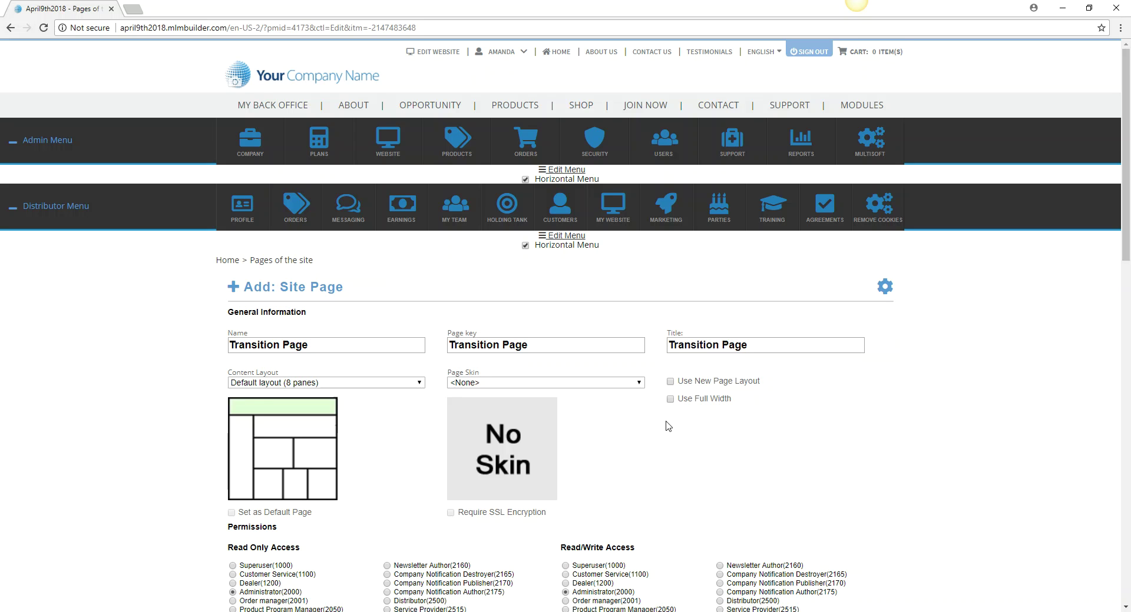
Step: Set both the Read Only and Read/Write access to Anonymous User(4000) and save the page
{"action": "scroll", "coordinate": [667, 423], "scroll_direction": "down", "scroll_amount": 3}
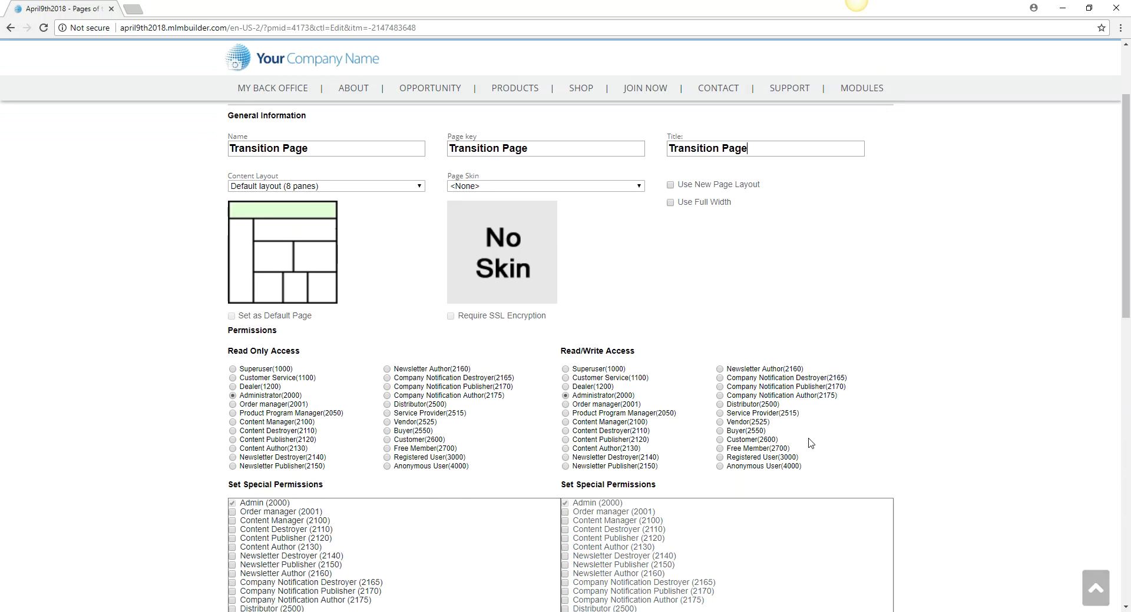
{"action": "left_click", "coordinate": [387, 466]}
{"action": "left_click", "coordinate": [720, 466]}
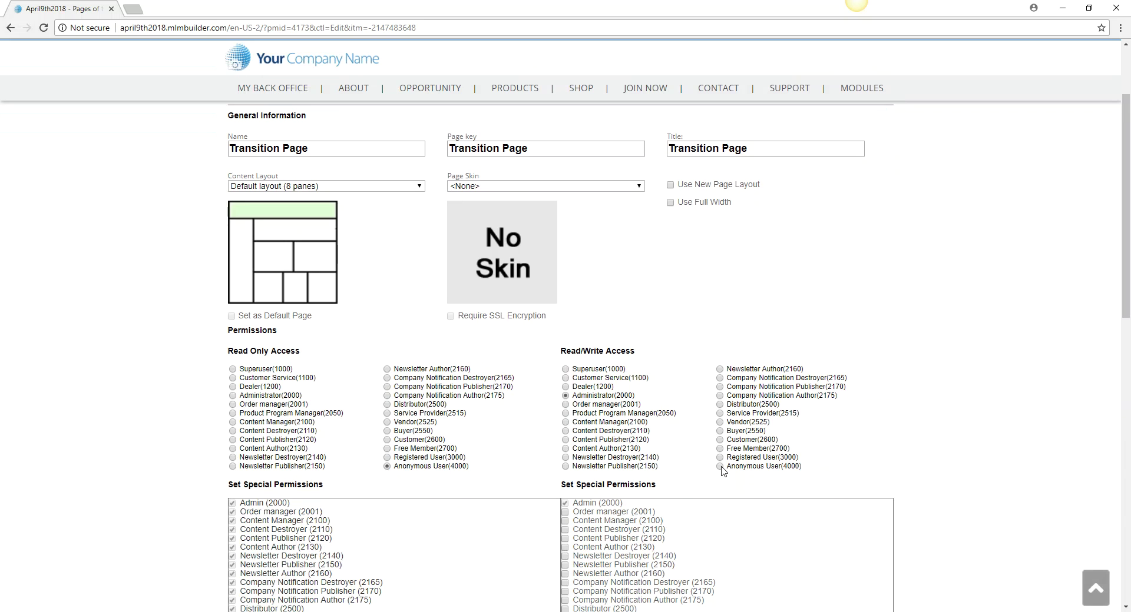
{"action": "scroll", "coordinate": [1025, 489], "scroll_direction": "down", "scroll_amount": 1}
{"action": "scroll", "coordinate": [1025, 488], "scroll_direction": "down", "scroll_amount": 6}
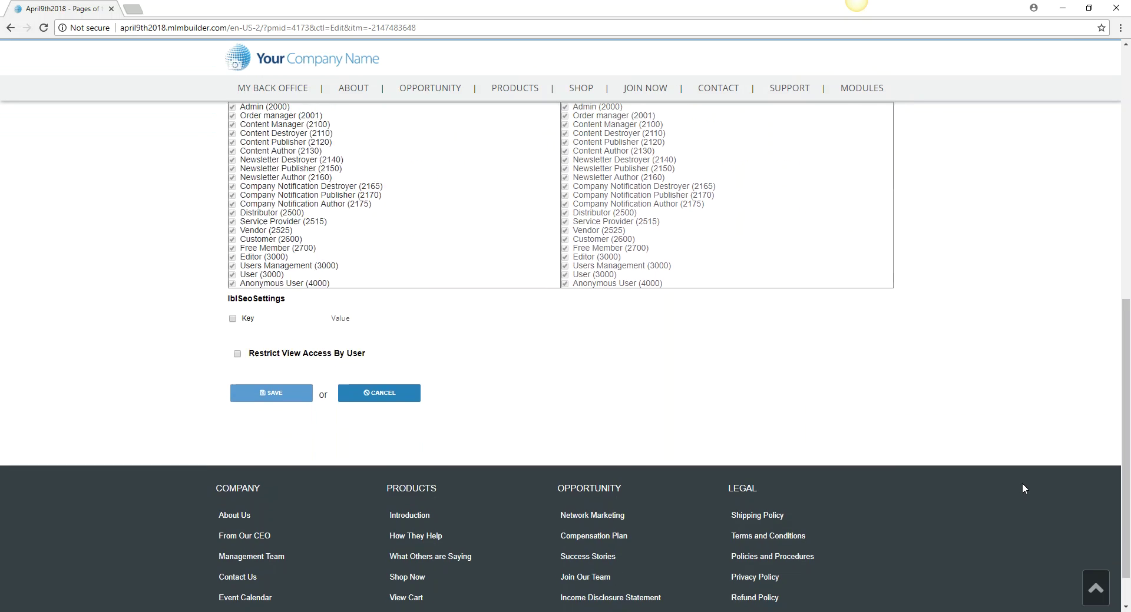
{"action": "scroll", "coordinate": [290, 383], "scroll_direction": "down", "scroll_amount": 4}
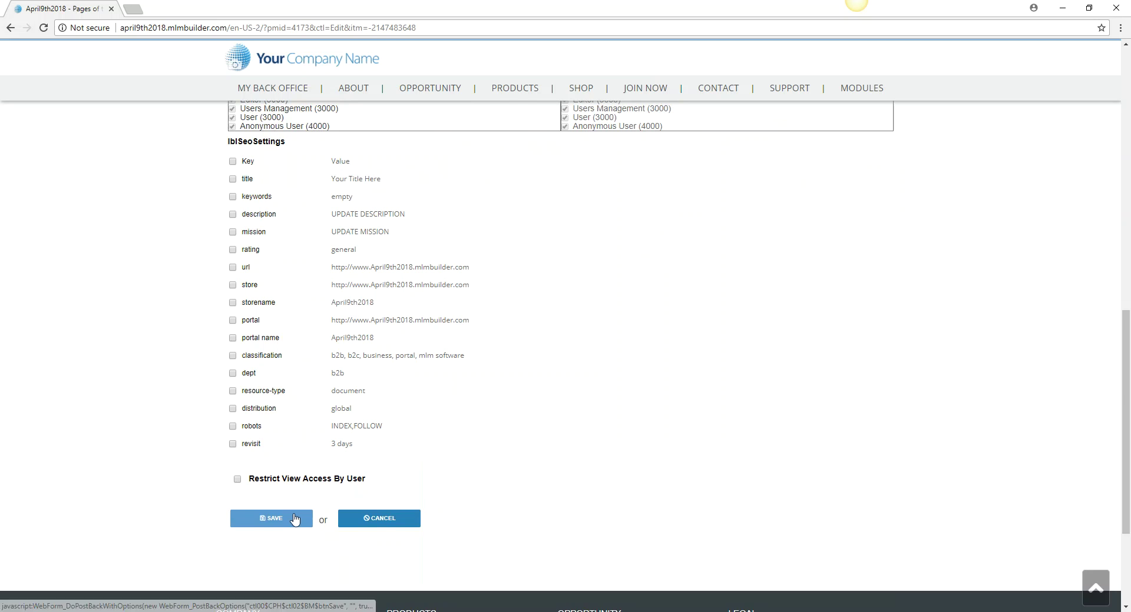
{"action": "left_click", "coordinate": [295, 519]}
Step: Search the application pages for "trans" and open the preview of Transition Page
{"action": "left_click", "coordinate": [280, 262]}
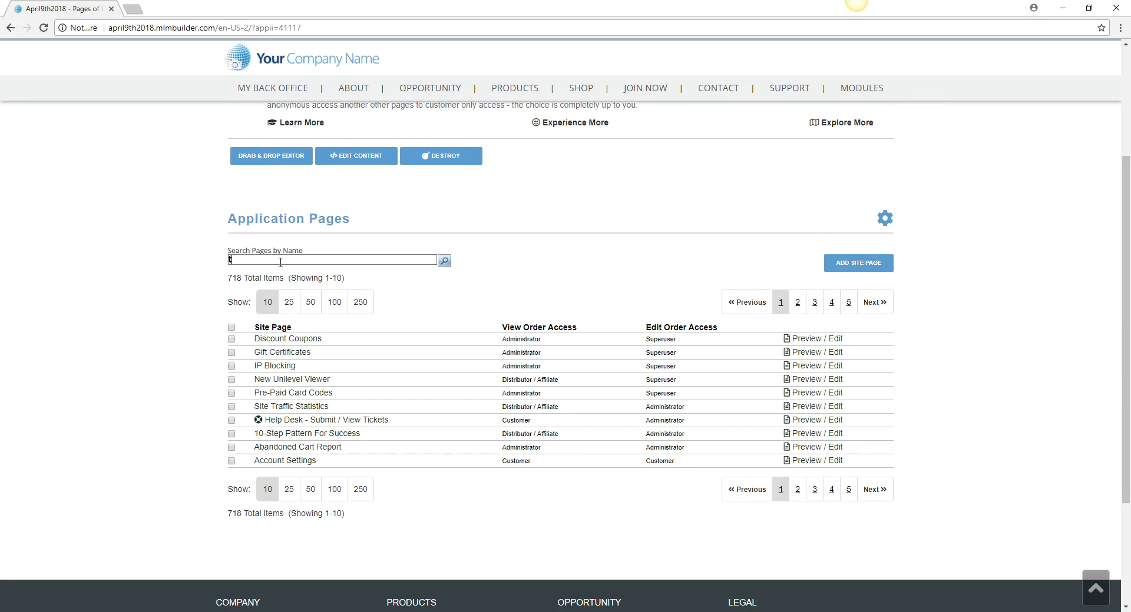
{"action": "type", "text": "trans"}
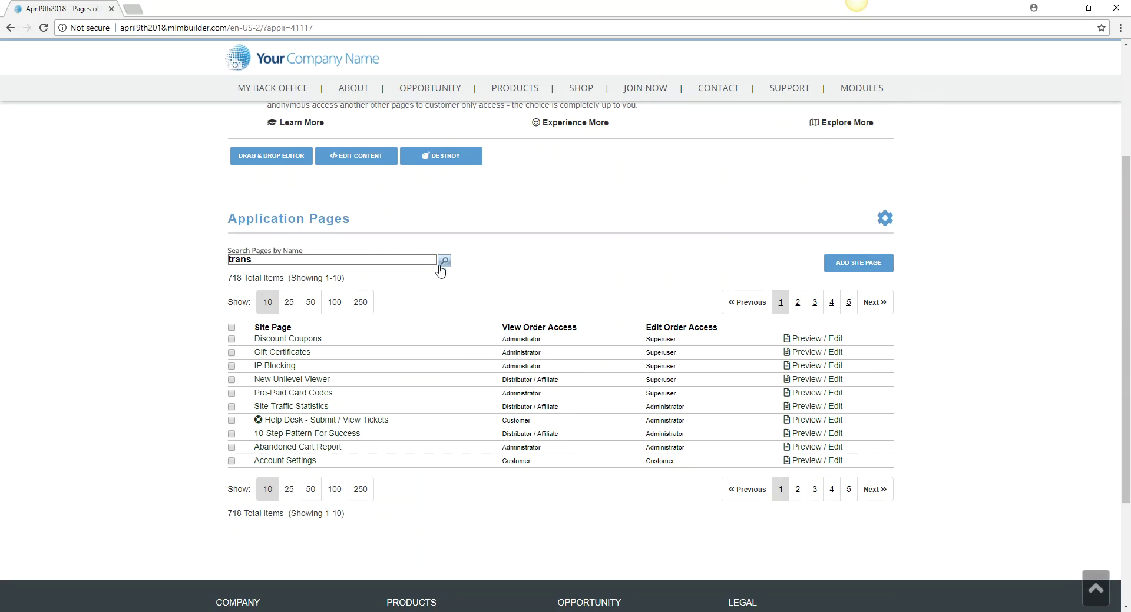
{"action": "left_click", "coordinate": [443, 263]}
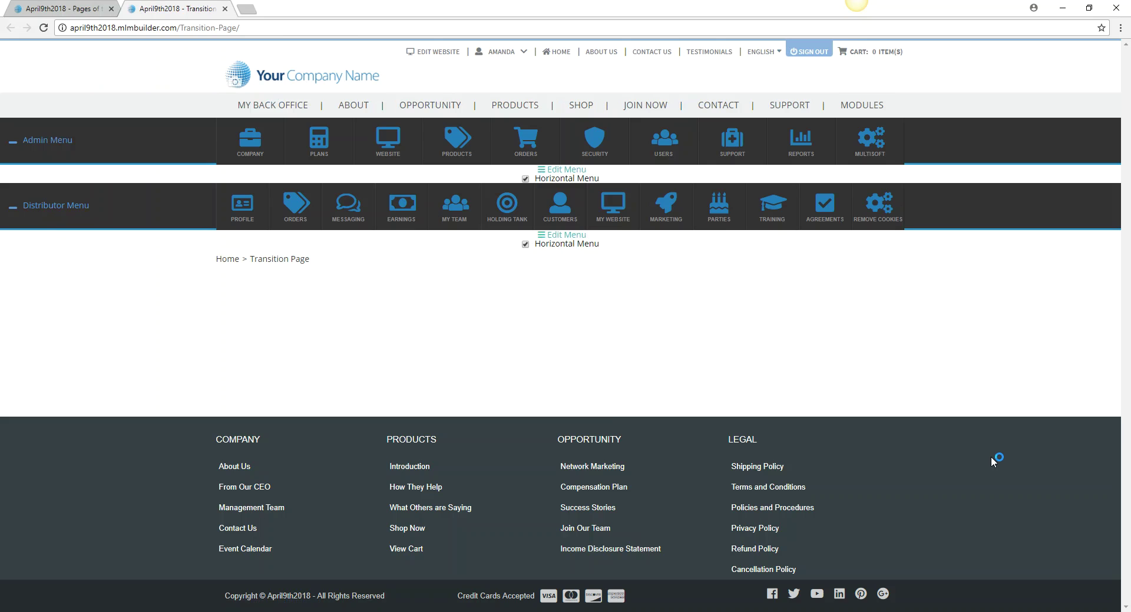
Step: Create a new module in the page's shared layout with type HTML Content Editor and the name Transition Page
{"action": "left_click", "coordinate": [432, 52]}
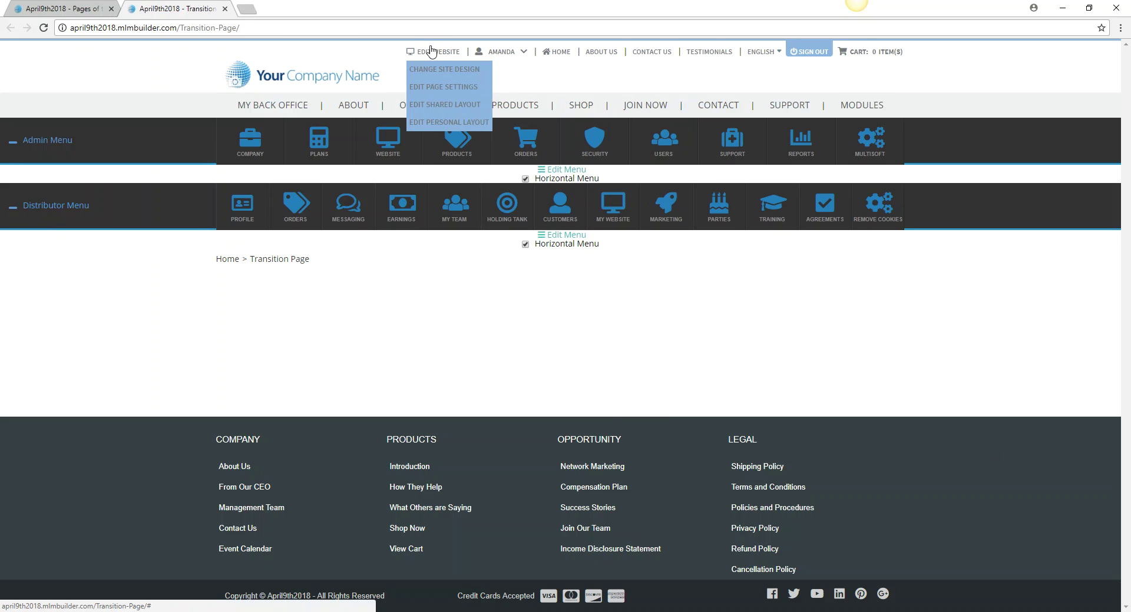
{"action": "left_click", "coordinate": [438, 107]}
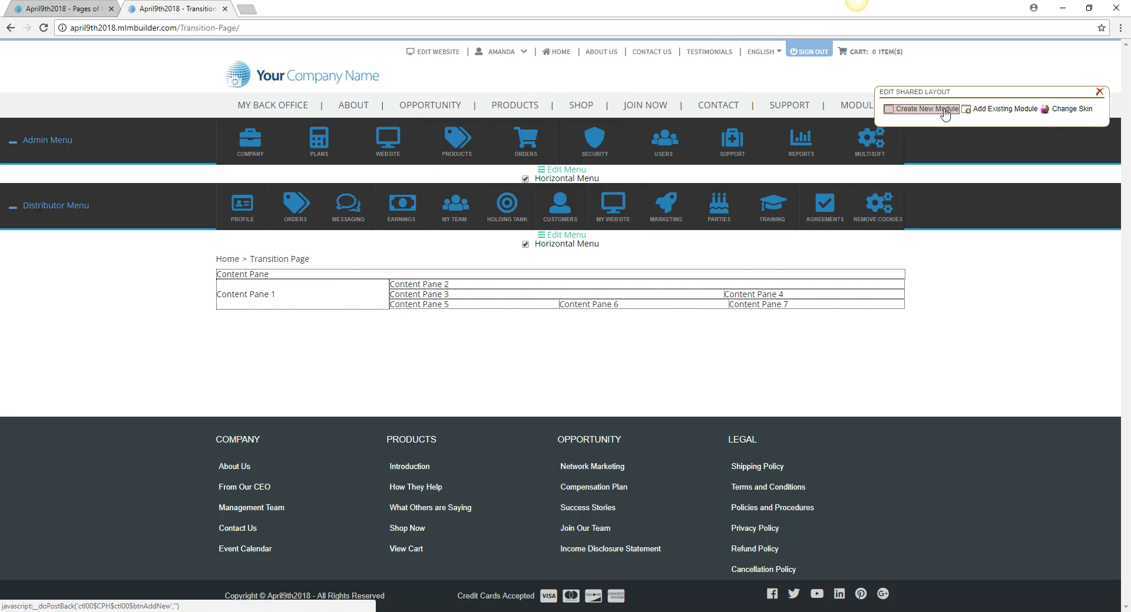
{"action": "left_click", "coordinate": [944, 111]}
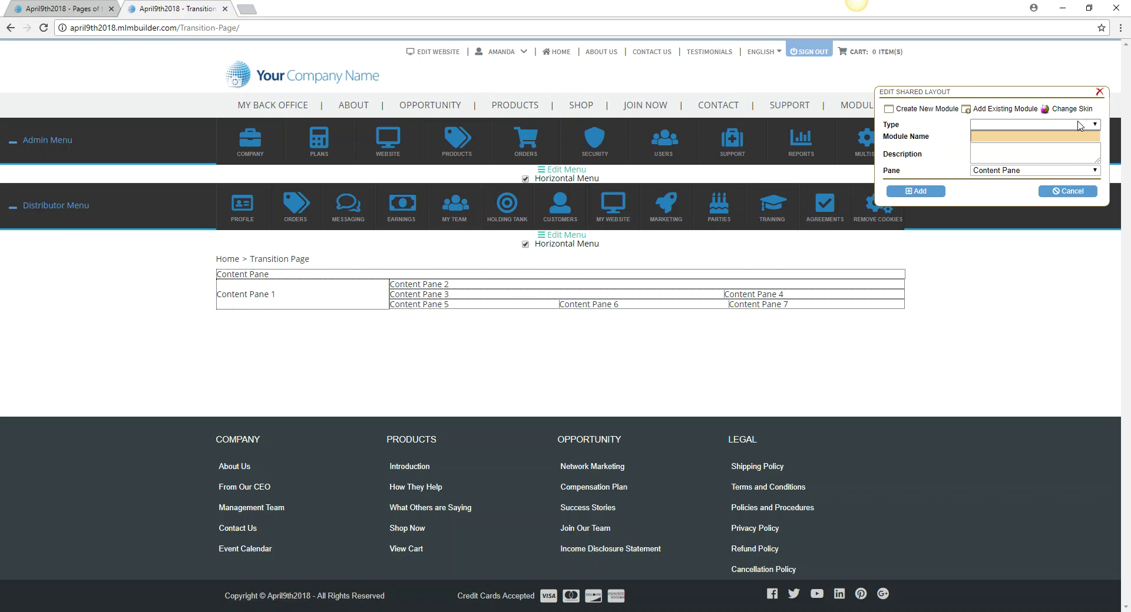
{"action": "left_click", "coordinate": [1079, 126]}
{"action": "type", "text": "html"}
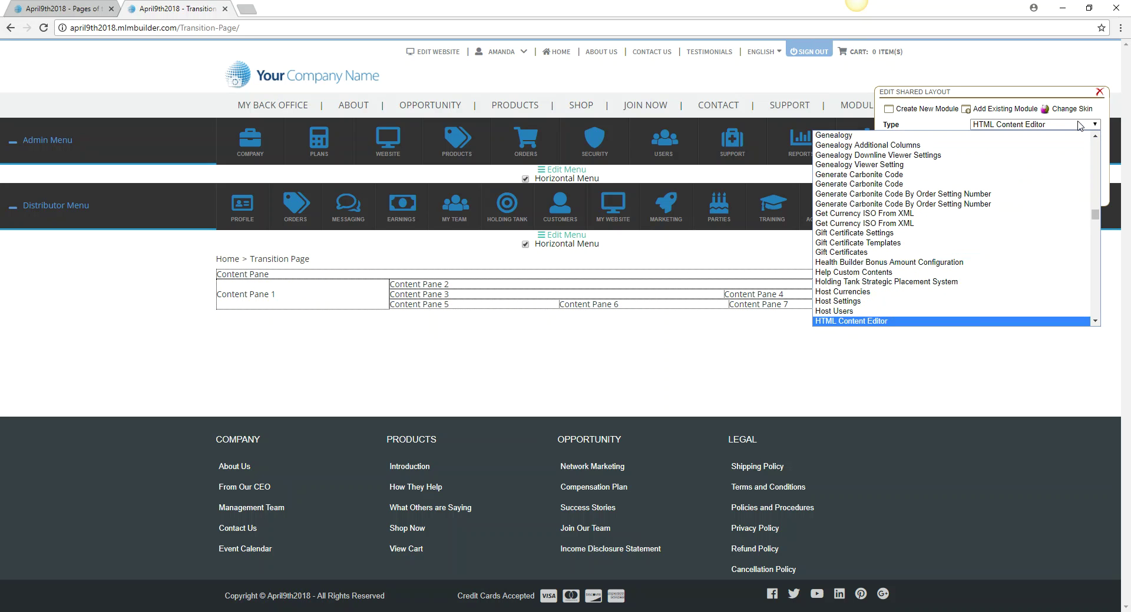
{"action": "left_click", "coordinate": [979, 321]}
{"action": "left_click", "coordinate": [1007, 139]}
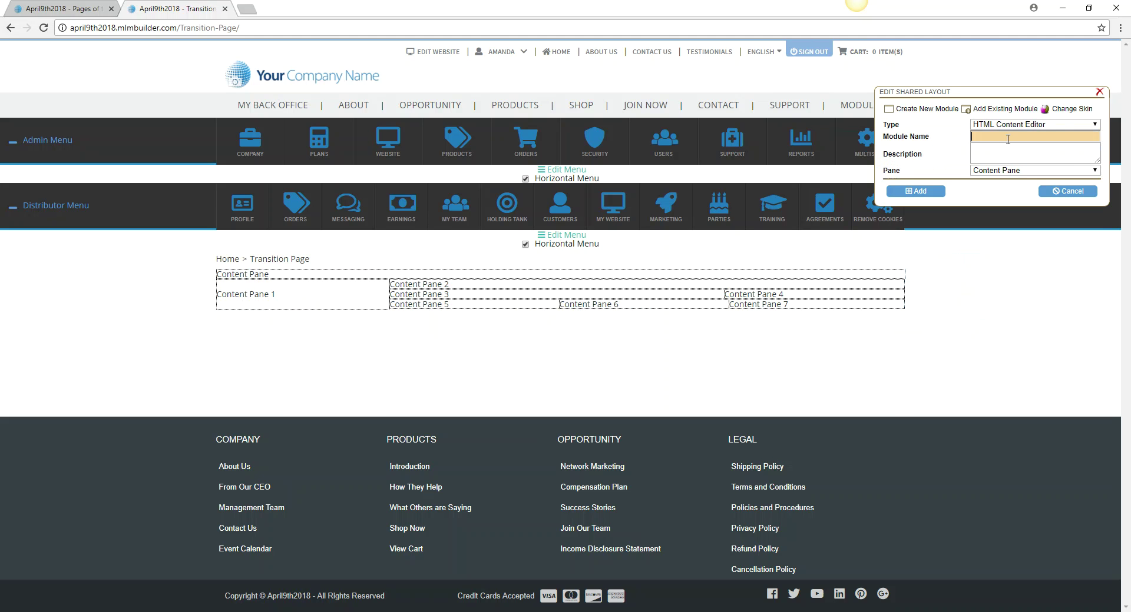
{"action": "type", "text": "Transition"}
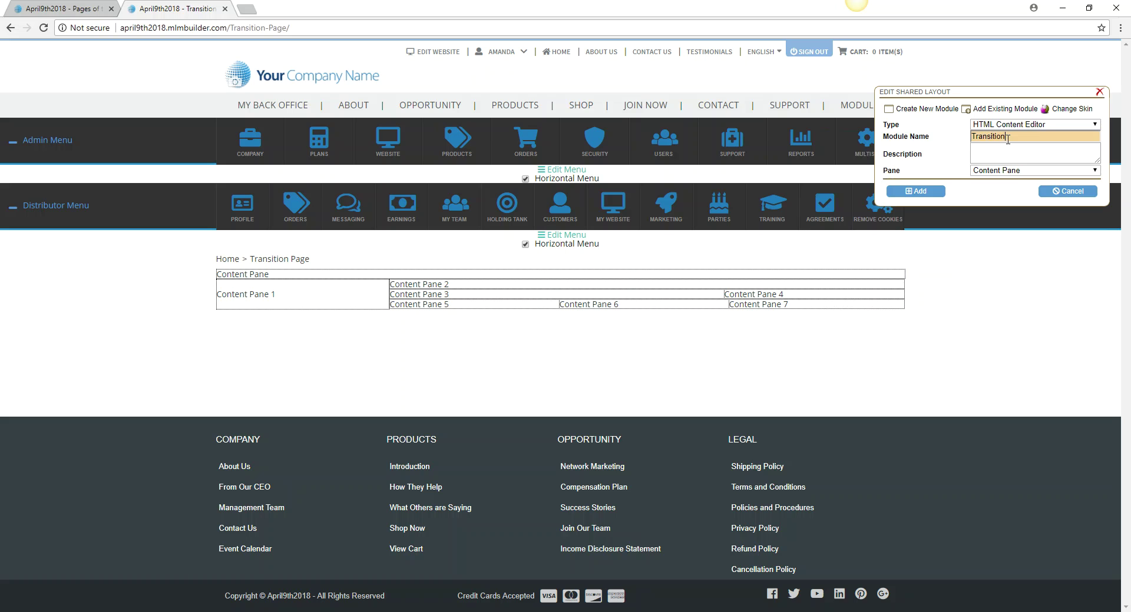
{"action": "type", "text": " Page"}
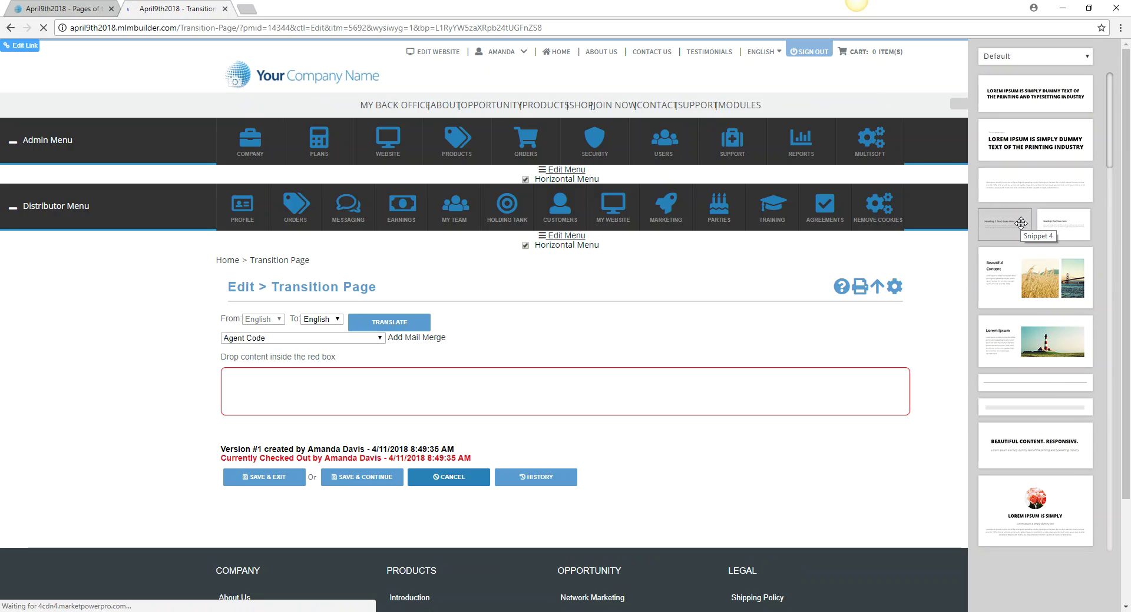
Step: Insert Snippet 4 into the empty content box and replace its heading text with "Customer Distributor"
{"action": "left_click_drag", "start_coordinate": [1013, 225], "coordinate": [735, 375]}
{"action": "left_click_drag", "start_coordinate": [256, 405], "coordinate": [311, 400]}
{"action": "type", "text": "Su"}
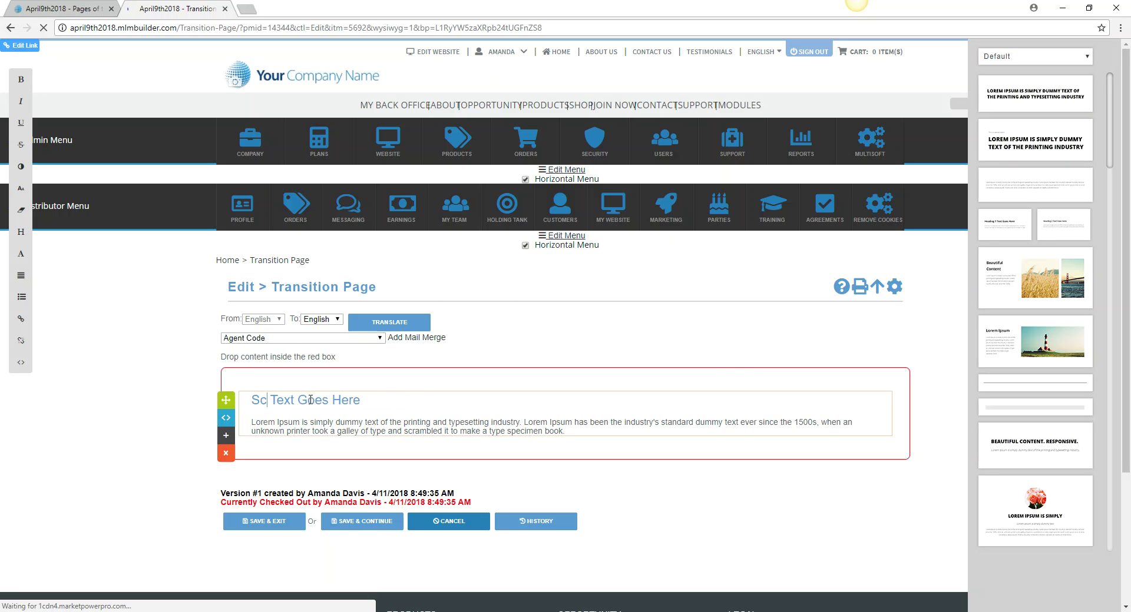
{"action": "key", "text": "BackSpace"}
{"action": "key", "text": "BackSpace"}
{"action": "type", "text": "Customer"}
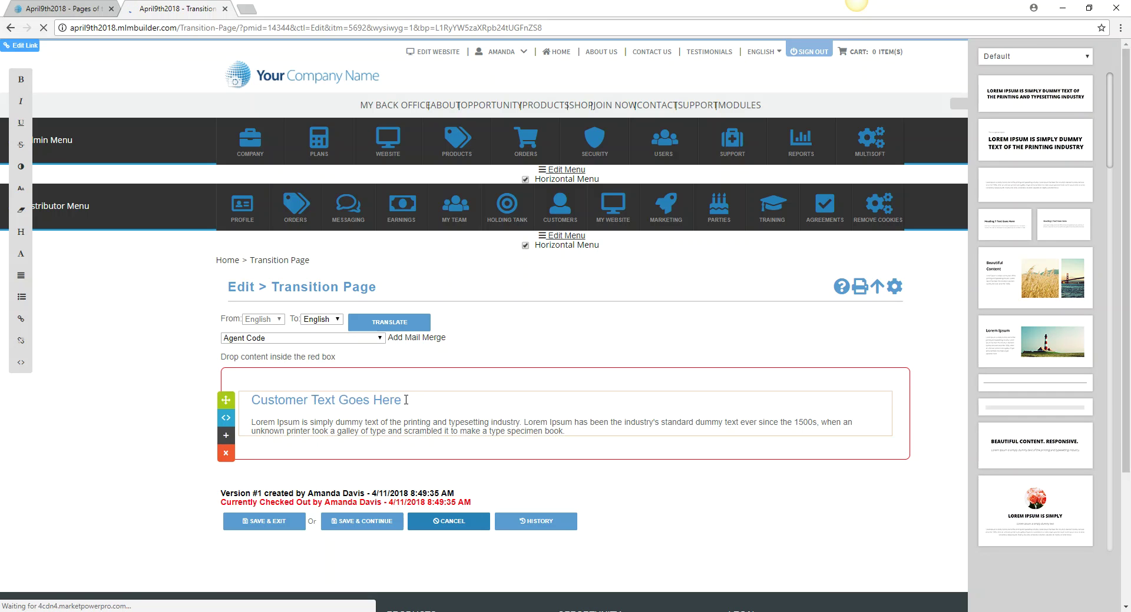
{"action": "left_click_drag", "start_coordinate": [406, 399], "coordinate": [318, 402]}
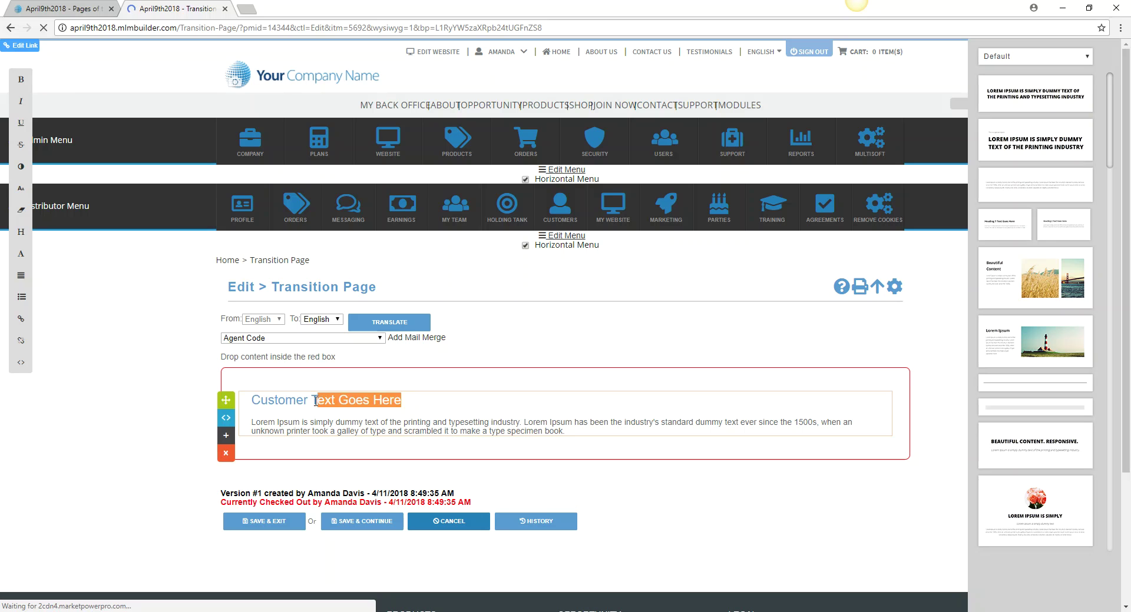
{"action": "type", "text": "Distribugor"}
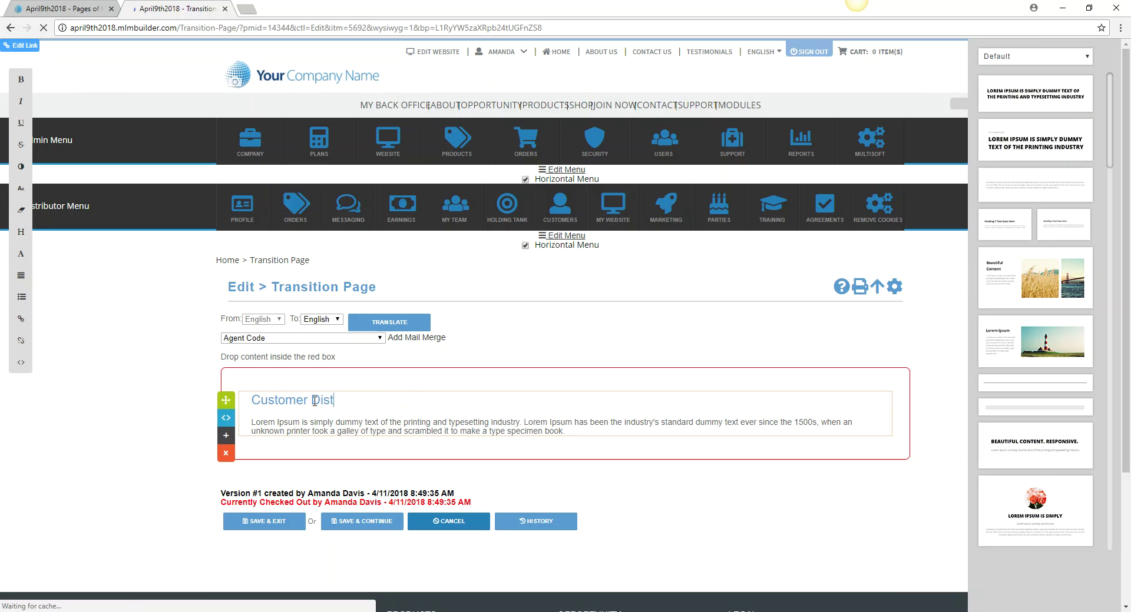
{"action": "key", "text": "BackSpace"}
{"action": "key", "text": "BackSpace"}
{"action": "key", "text": "BackSpace"}
Step: Delete the snippet's Lorem Ipsum paragraph and space the heading words Customer and Distributor far apart
{"action": "left_click_drag", "start_coordinate": [576, 433], "coordinate": [252, 422]}
{"action": "key", "text": "Delete"}
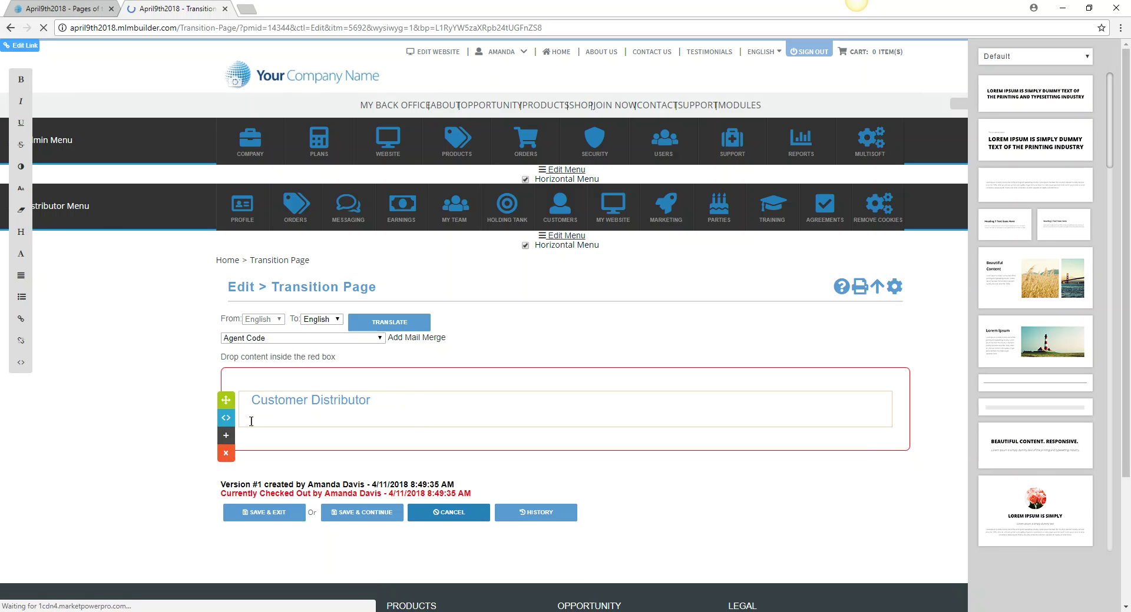
{"action": "left_click", "coordinate": [309, 402]}
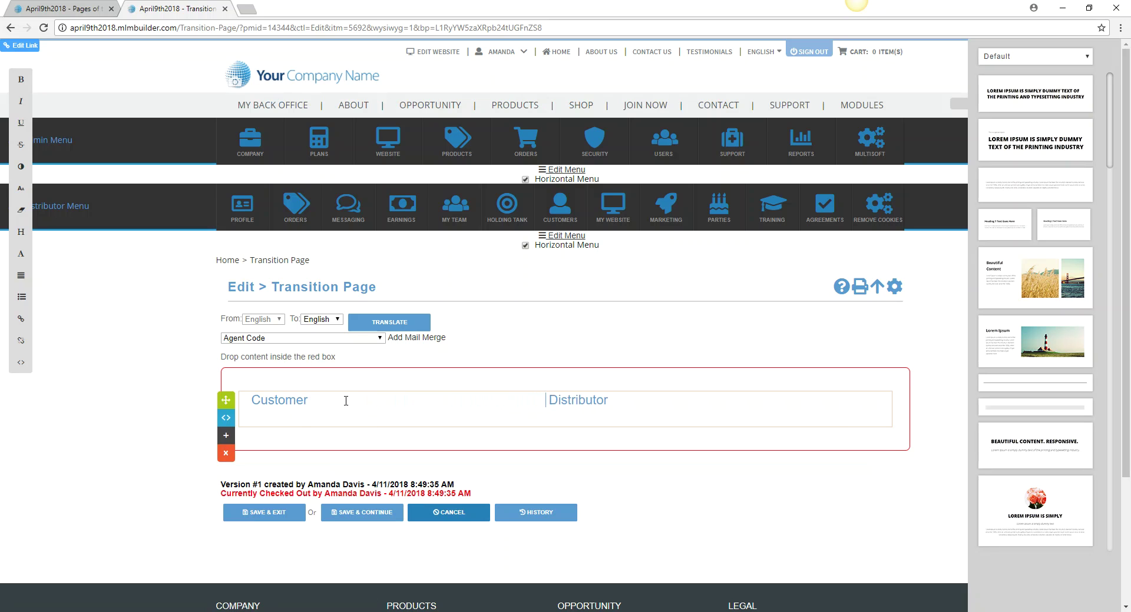
Step: Link the word Customer to /Login/?pmid=52&ctl=NewCustomerRegistration&iscust=true&act=custsignup&bp=L0xvZ2luLw, copied from the Notepad notes
{"action": "left_click_drag", "start_coordinate": [312, 398], "coordinate": [255, 397]}
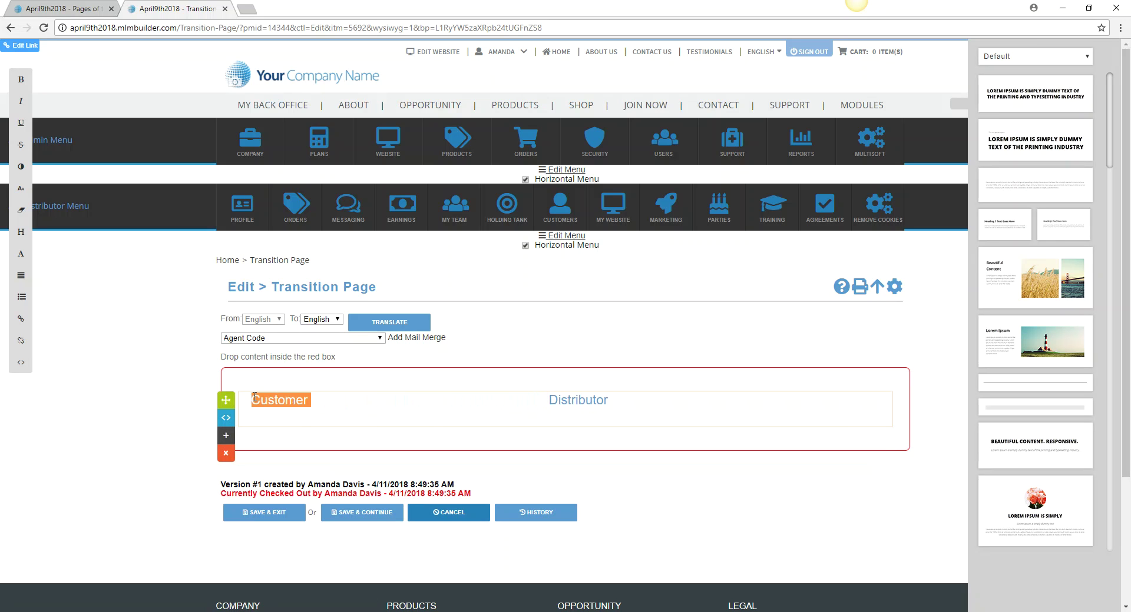
{"action": "left_click", "coordinate": [21, 321]}
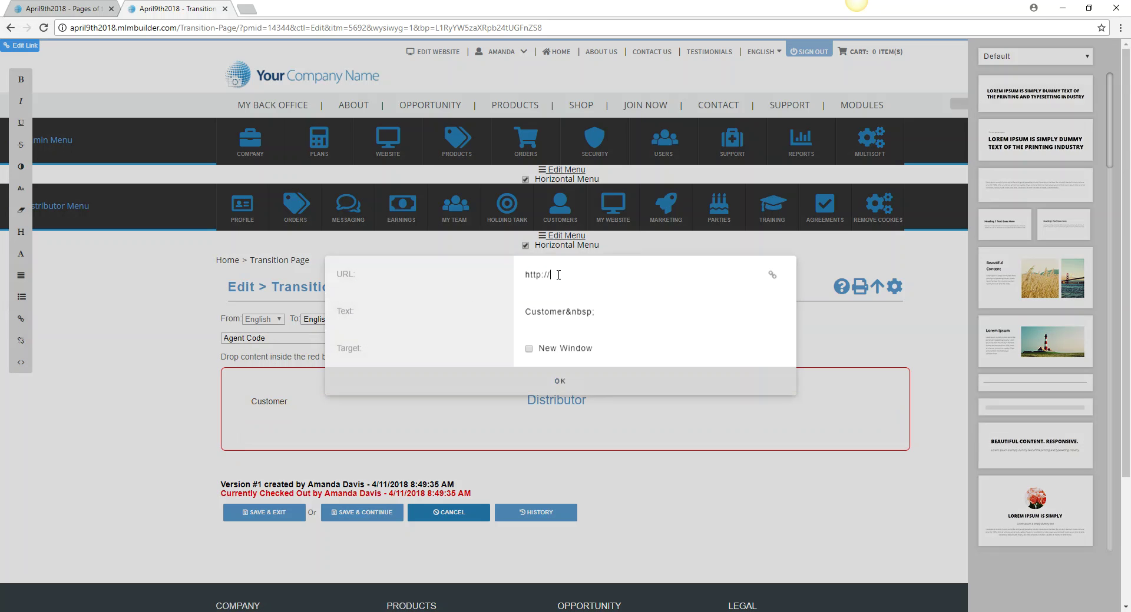
{"action": "left_click_drag", "start_coordinate": [560, 275], "coordinate": [520, 275]}
{"action": "key", "text": "BackSpace"}
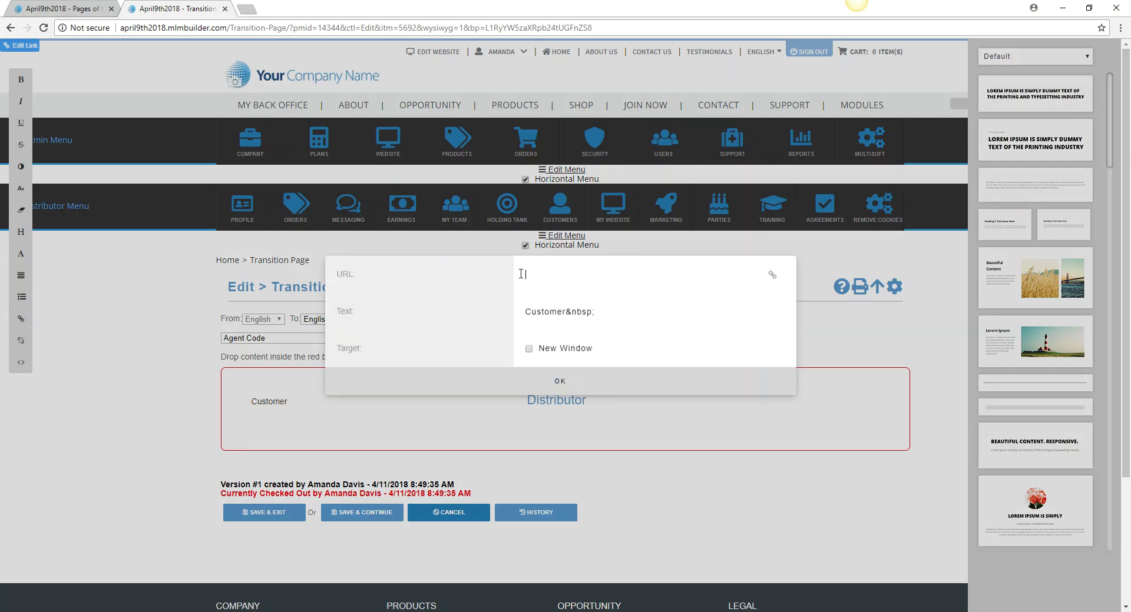
{"action": "key", "text": "alt+Tab"}
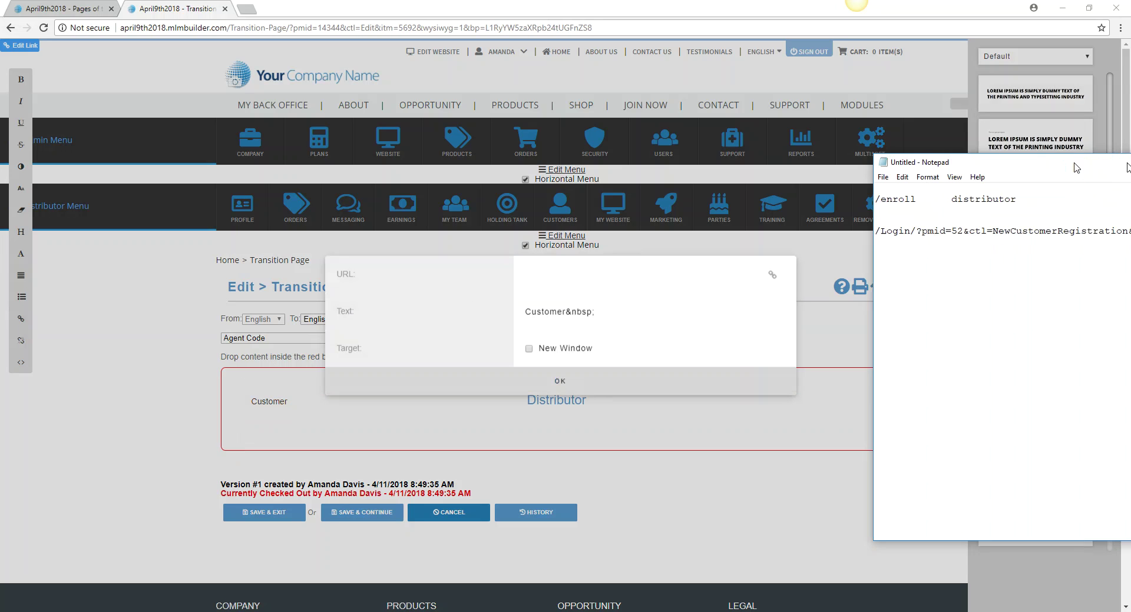
{"action": "left_click_drag", "start_coordinate": [774, 195], "coordinate": [266, 195]}
{"action": "right_click", "coordinate": [314, 199]}
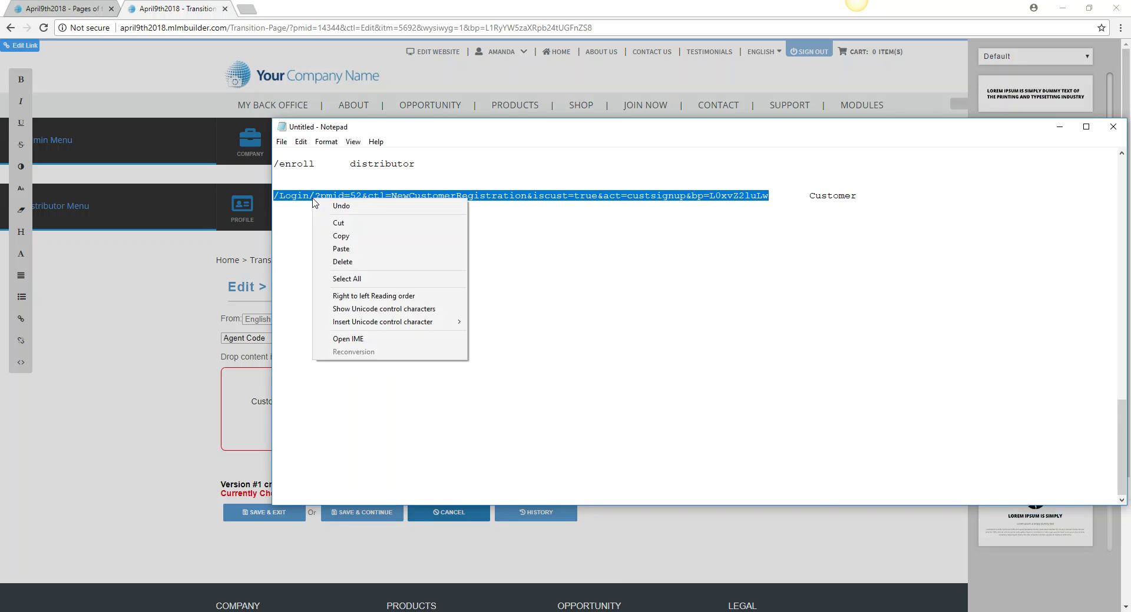
{"action": "left_click", "coordinate": [343, 239]}
{"action": "left_click_drag", "start_coordinate": [445, 131], "coordinate": [487, 133]}
{"action": "key", "text": "alt+Tab"}
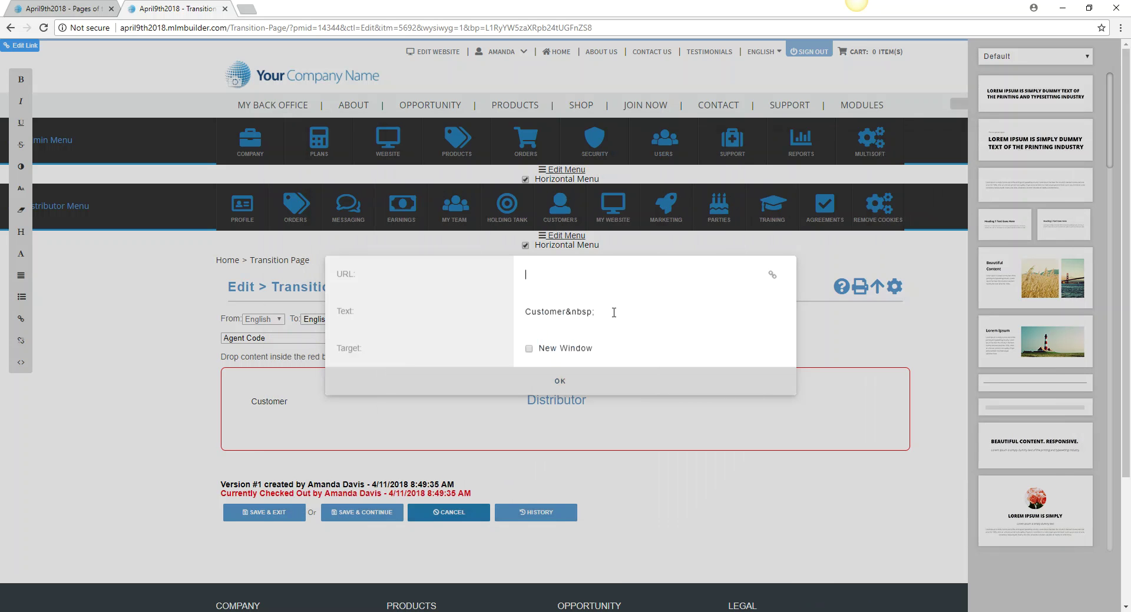
{"action": "key", "text": "ctrl+v"}
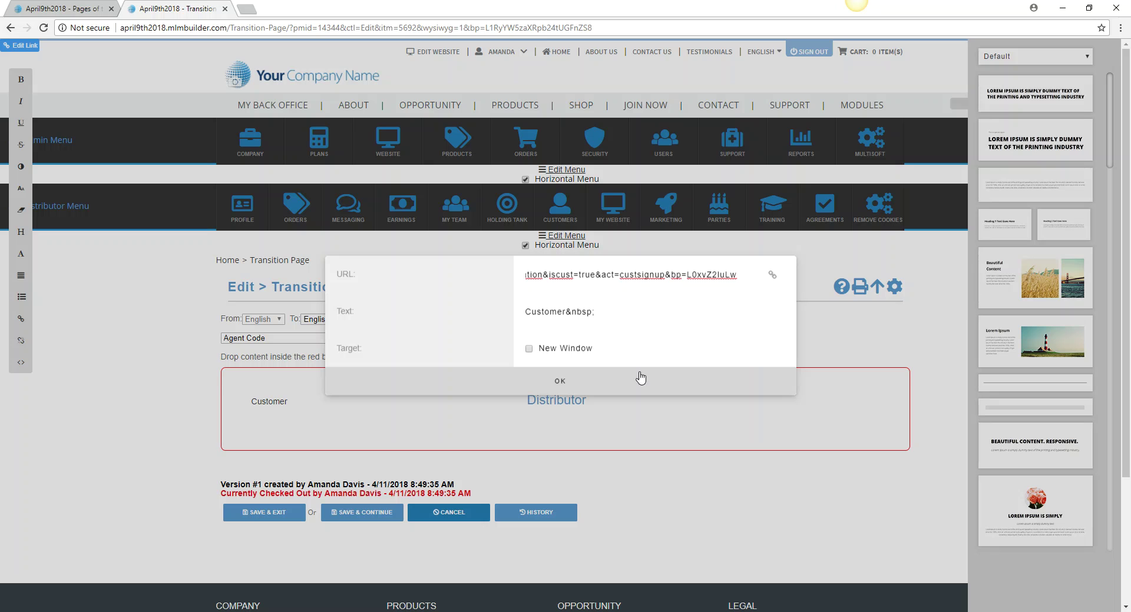
{"action": "left_click", "coordinate": [561, 383]}
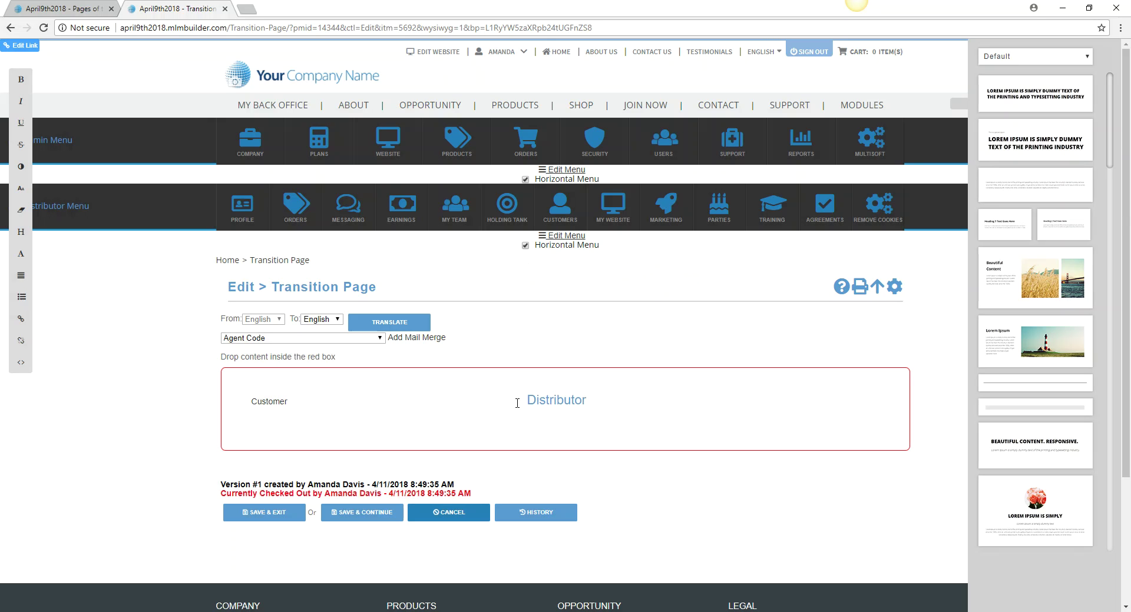
Step: Link the word Distributor to the /enroll path copied from the Notepad notes
{"action": "left_click_drag", "start_coordinate": [592, 401], "coordinate": [530, 401]}
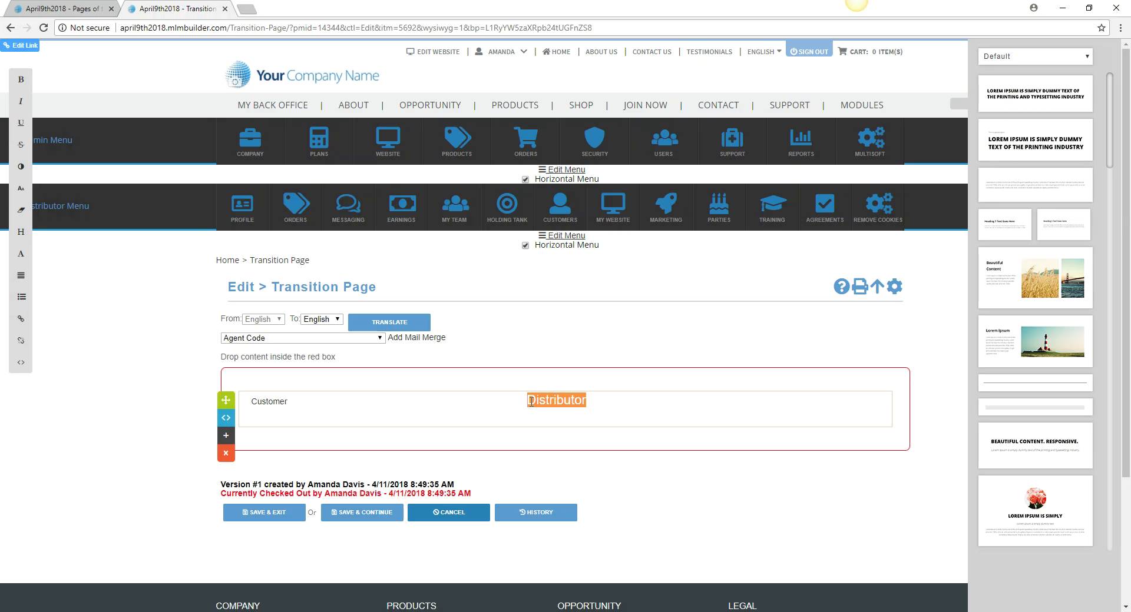
{"action": "left_click", "coordinate": [20, 318]}
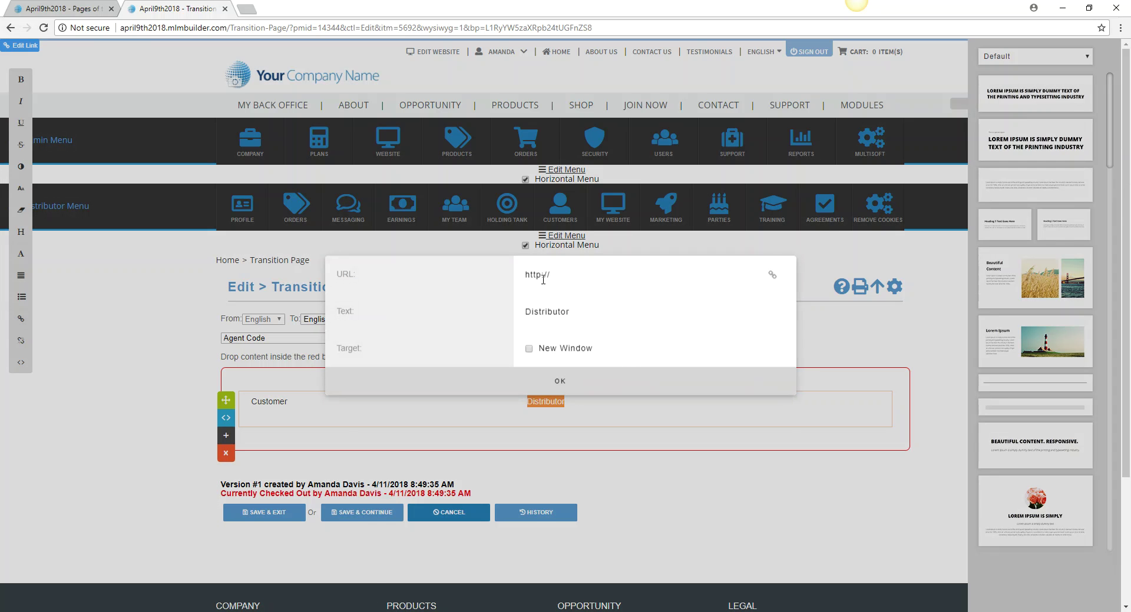
{"action": "left_click_drag", "start_coordinate": [554, 277], "coordinate": [511, 264]}
{"action": "key", "text": "BackSpace"}
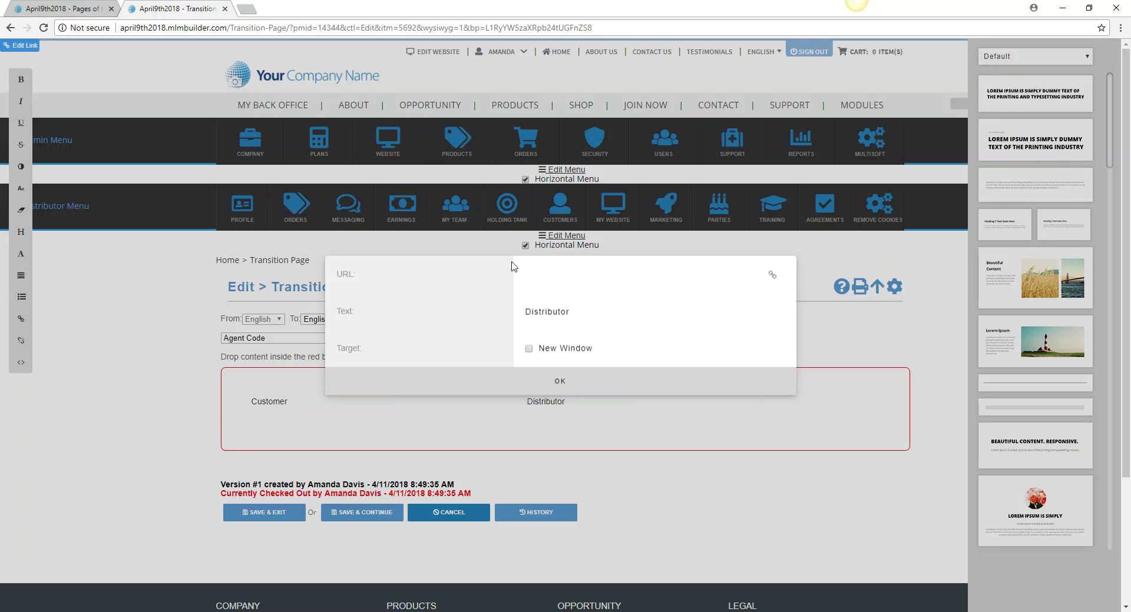
{"action": "key", "text": "alt+Tab"}
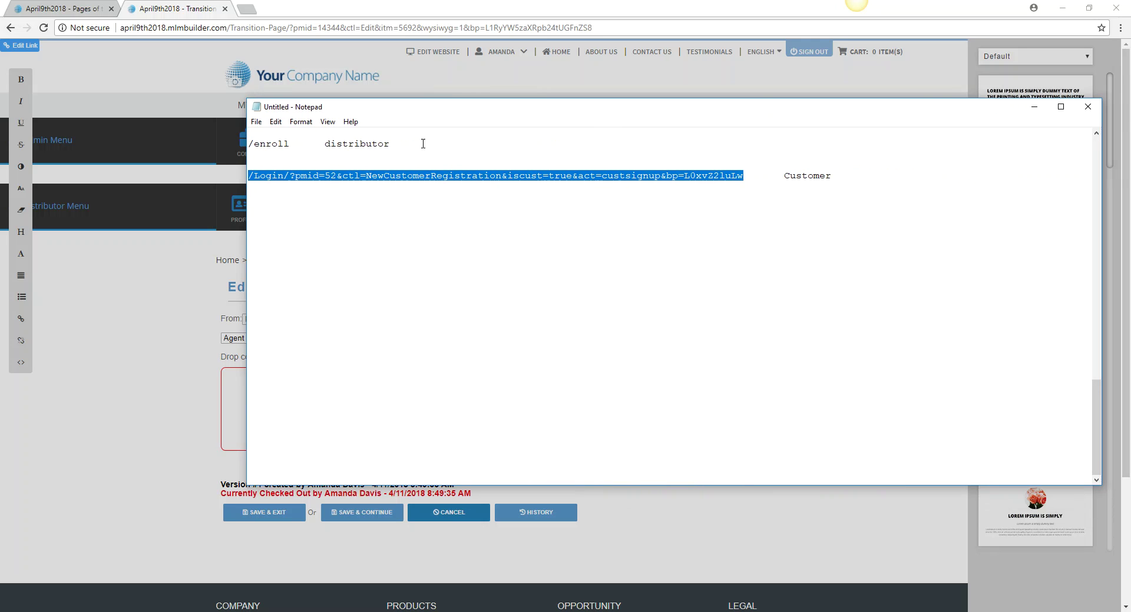
{"action": "left_click_drag", "start_coordinate": [290, 144], "coordinate": [247, 144]}
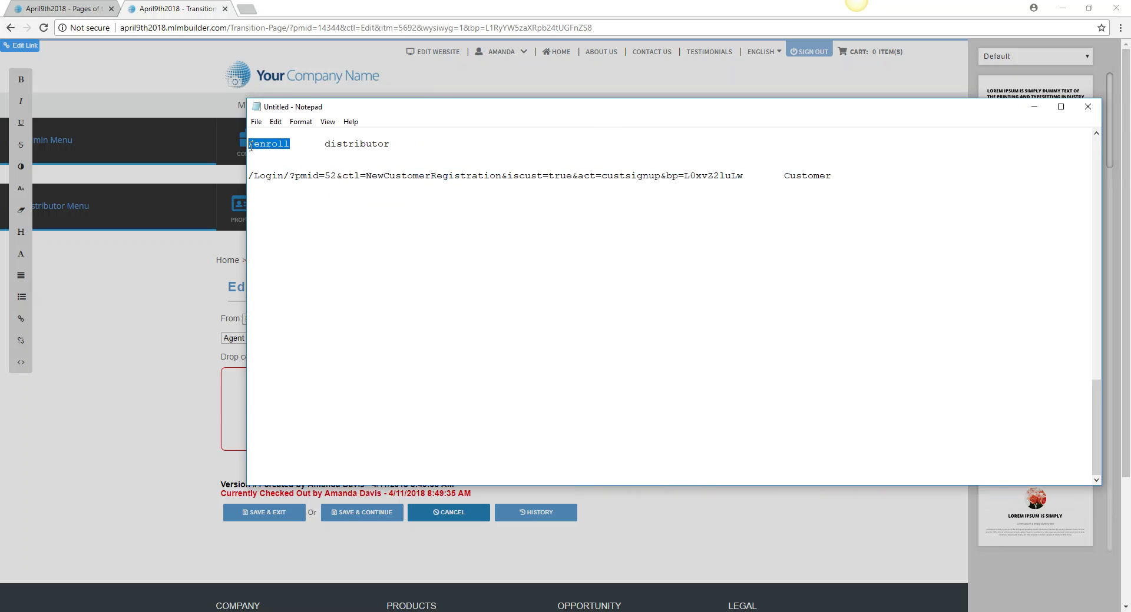
{"action": "right_click", "coordinate": [265, 144]}
{"action": "left_click", "coordinate": [290, 183]}
{"action": "key", "text": "alt+Tab"}
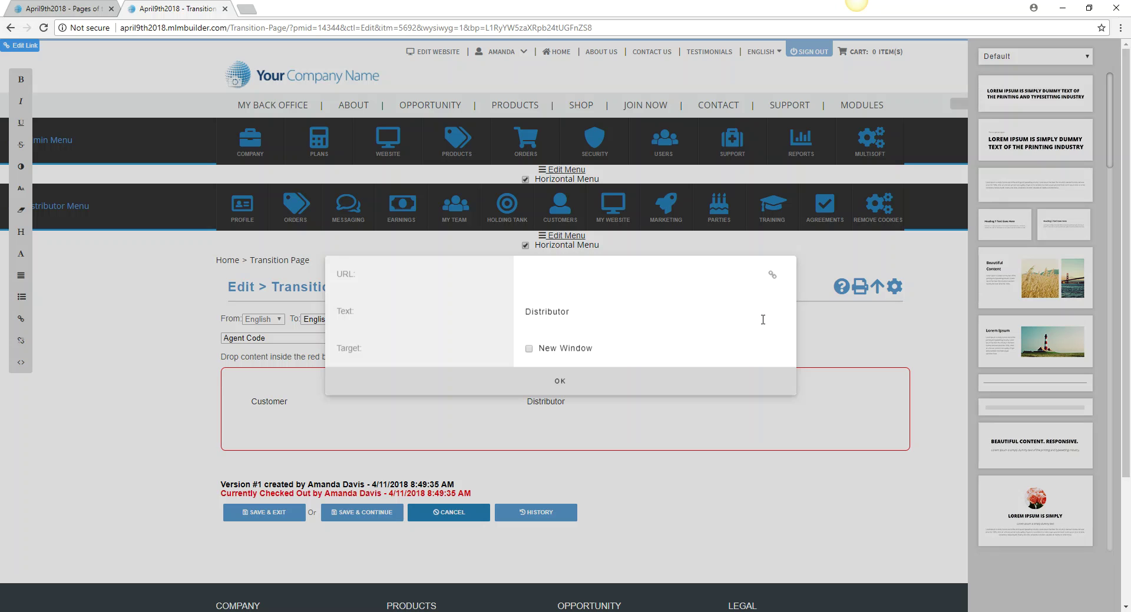
{"action": "key", "text": "ctrl+v"}
{"action": "left_click", "coordinate": [560, 382]}
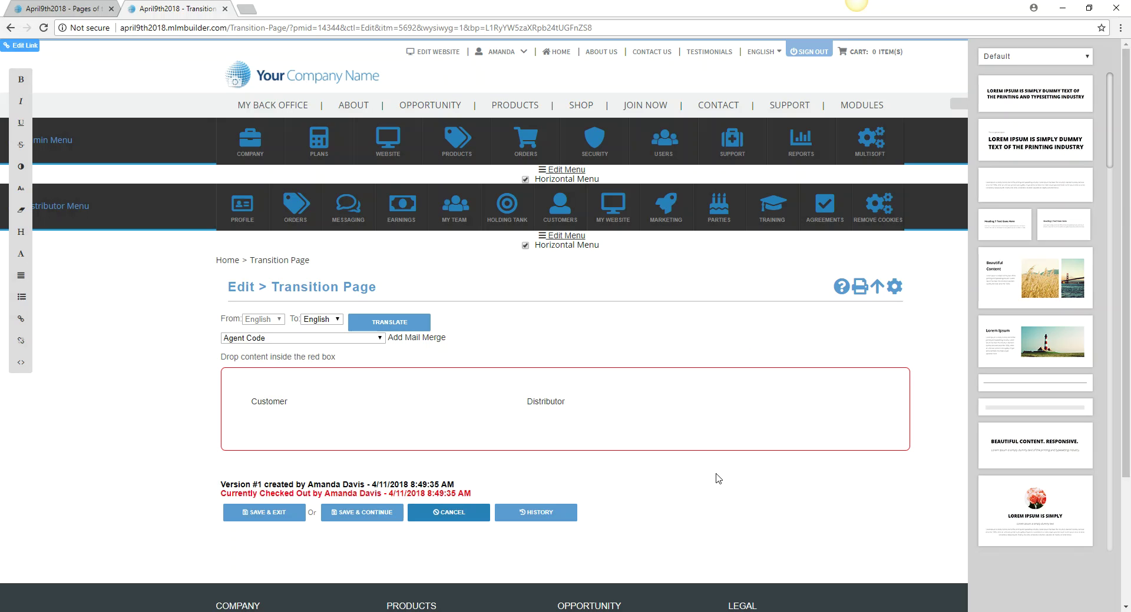
Step: Save the Transition Page module content, exit the editor and push the content to the publisher
{"action": "mouse_move", "coordinate": [273, 400]}
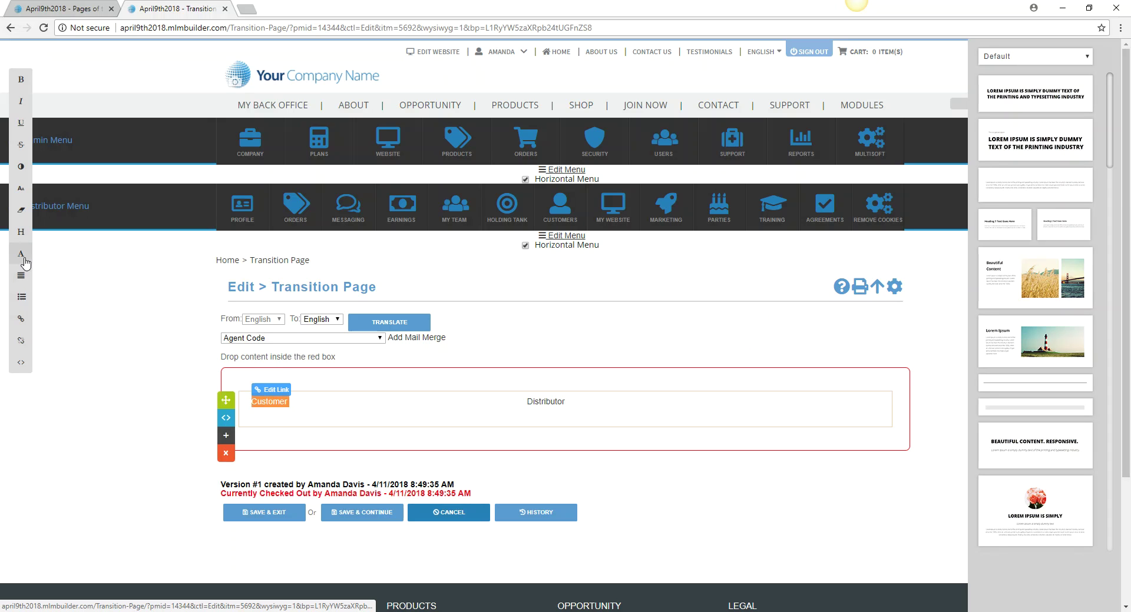
{"action": "left_click", "coordinate": [734, 534]}
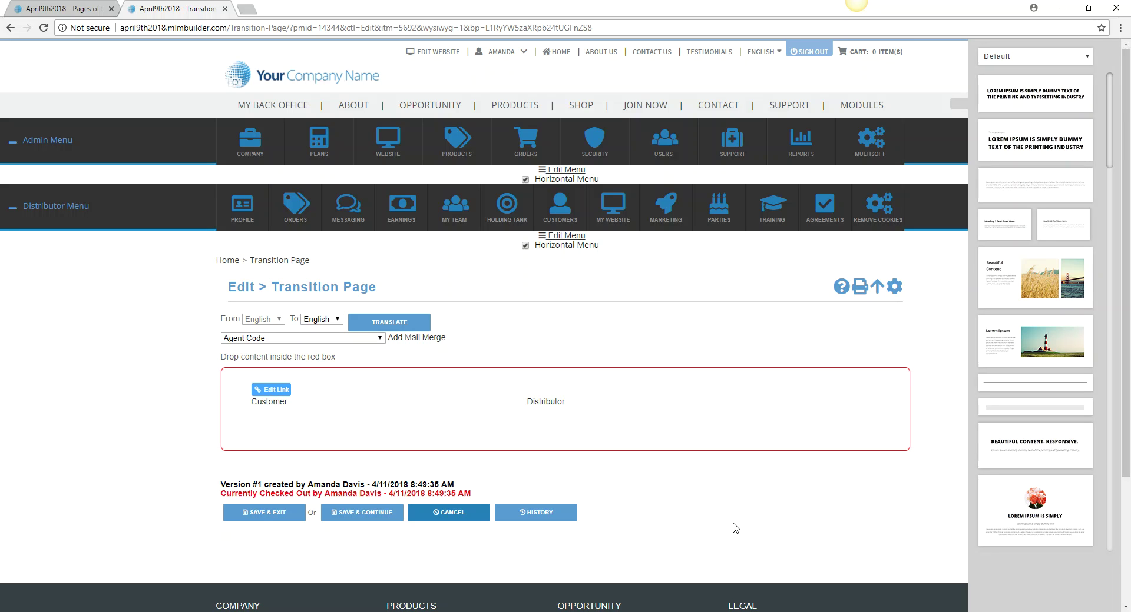
{"action": "left_click", "coordinate": [261, 519]}
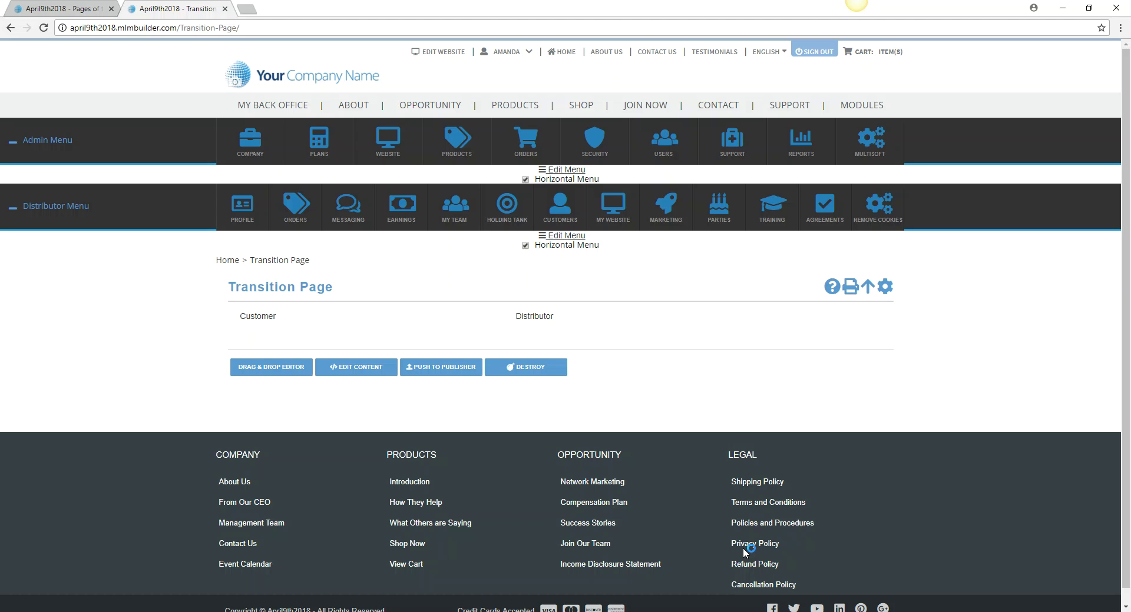
{"action": "left_click", "coordinate": [454, 369]}
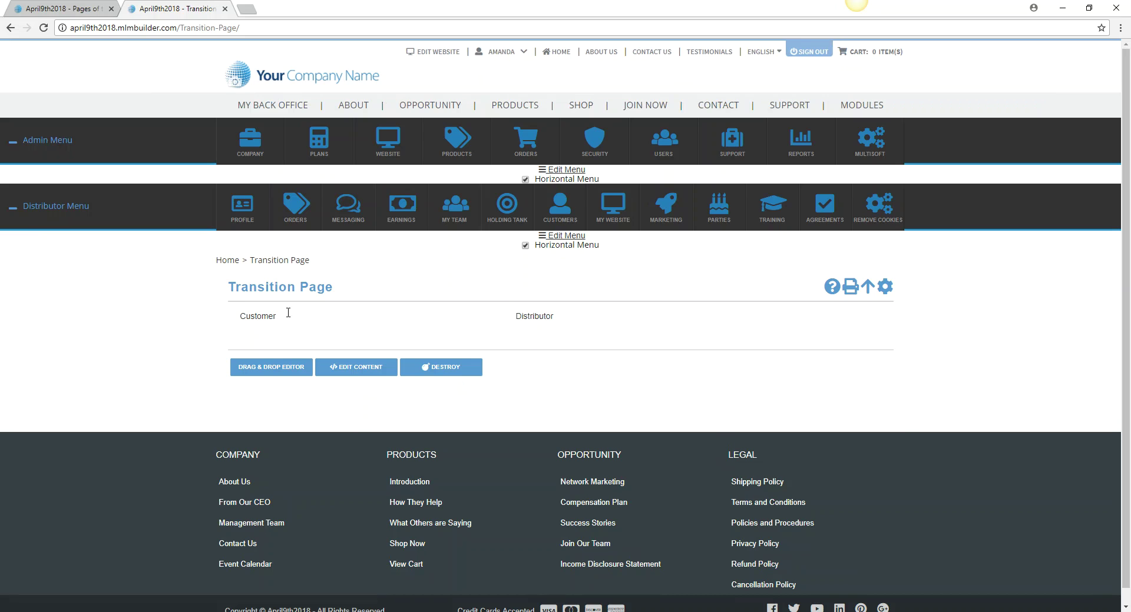
Step: Test the Customer link, return to the Transition Page and test the Distributor link
{"action": "left_click", "coordinate": [269, 322]}
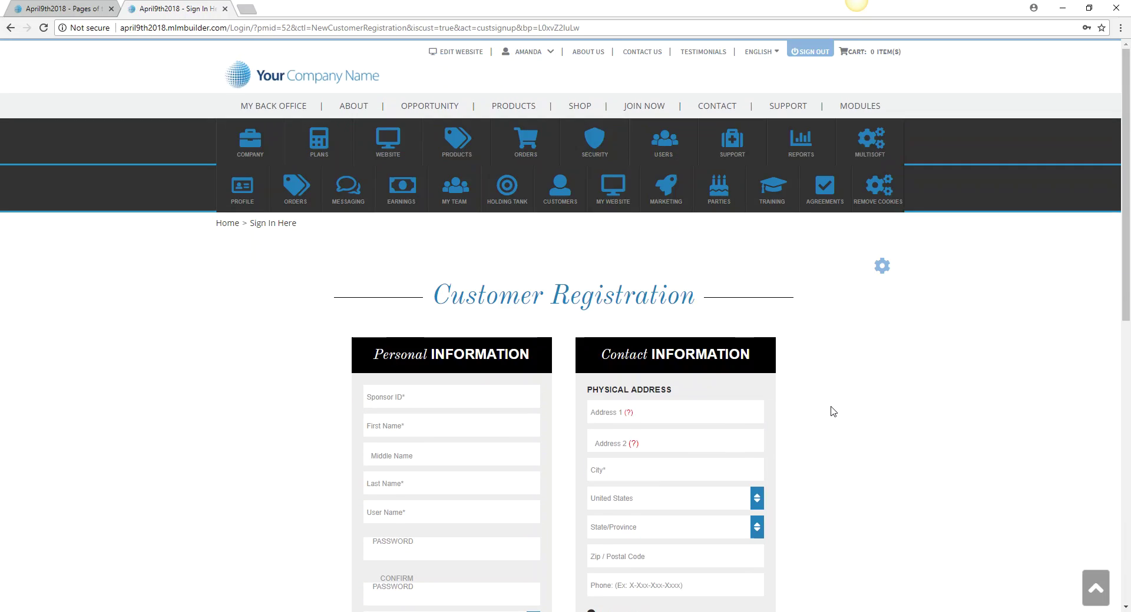
{"action": "left_click", "coordinate": [10, 28]}
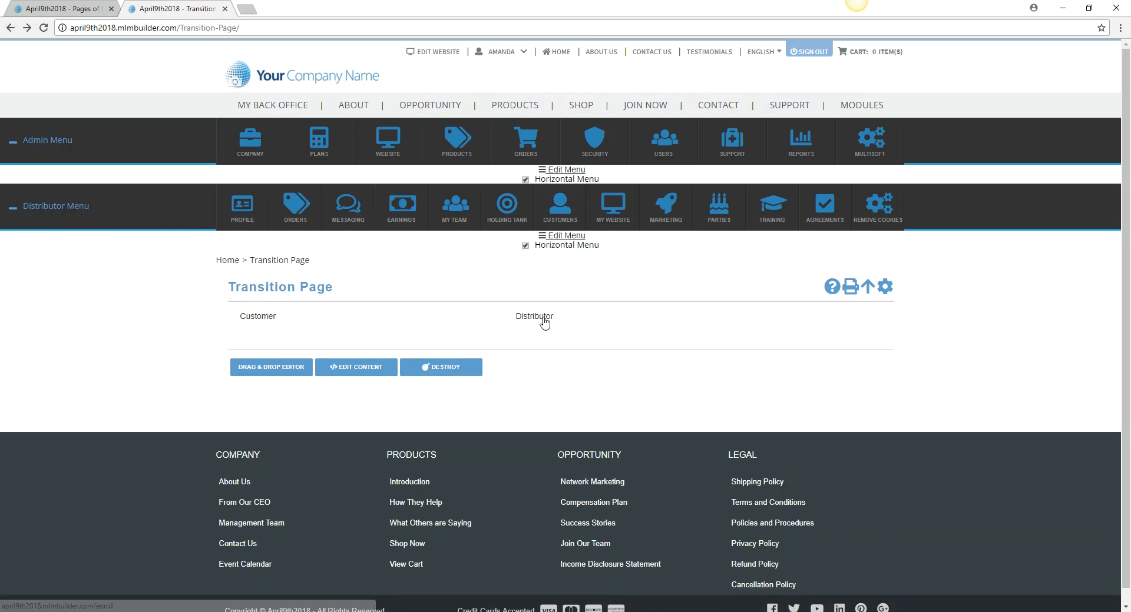
{"action": "left_click", "coordinate": [542, 319]}
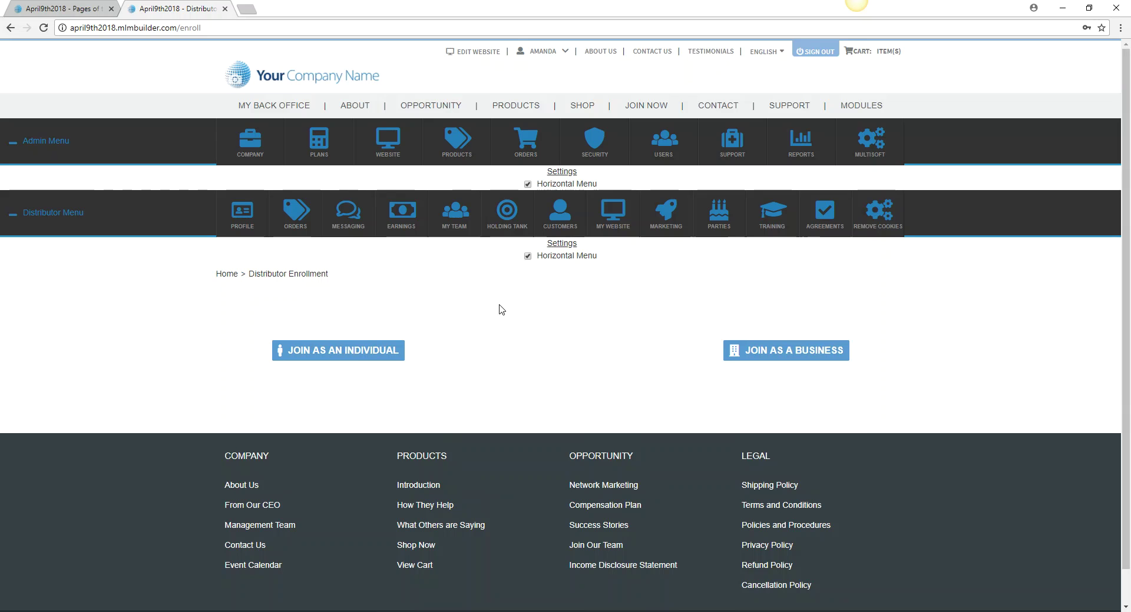
Step: Return to the Transition Page, open the website's Publish Content page, filter its list to Today and publish the Transition Page content
{"action": "left_click", "coordinate": [11, 28]}
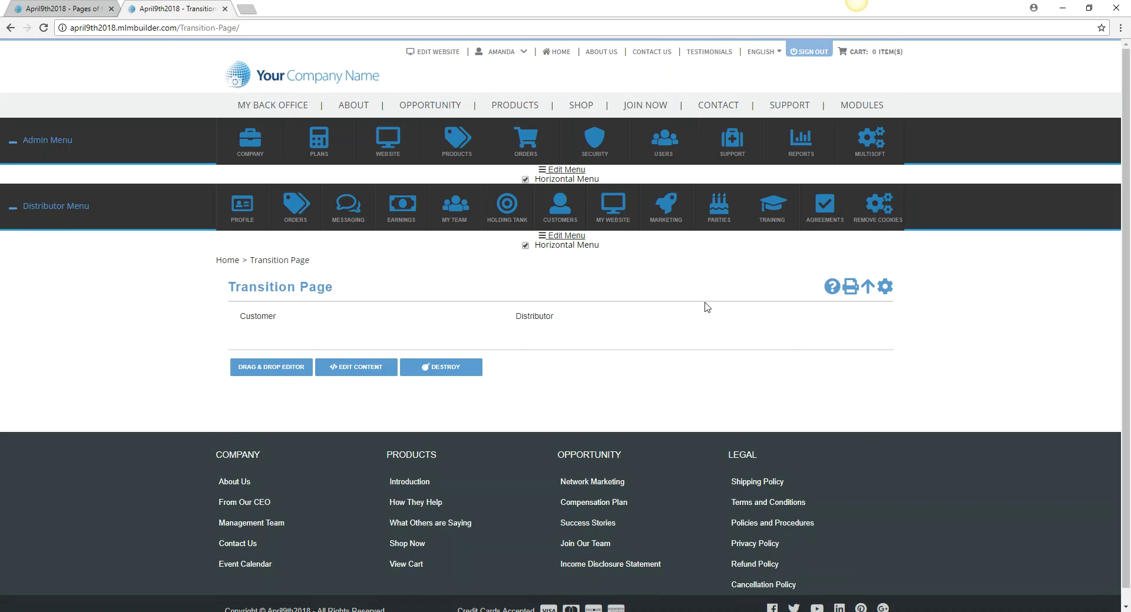
{"action": "mouse_move", "coordinate": [393, 150]}
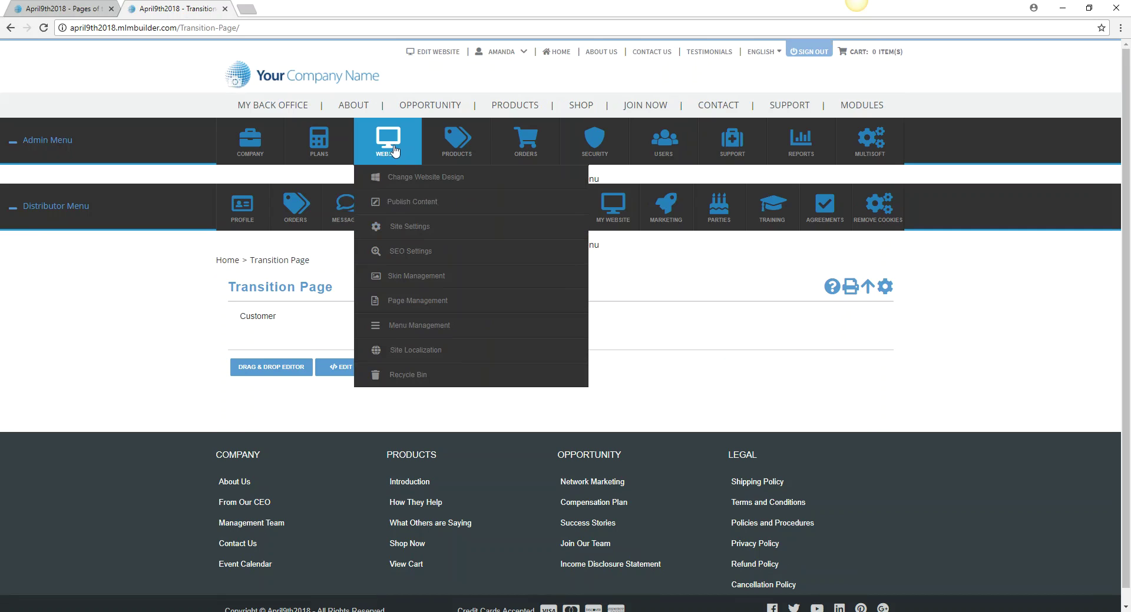
{"action": "left_click", "coordinate": [404, 203]}
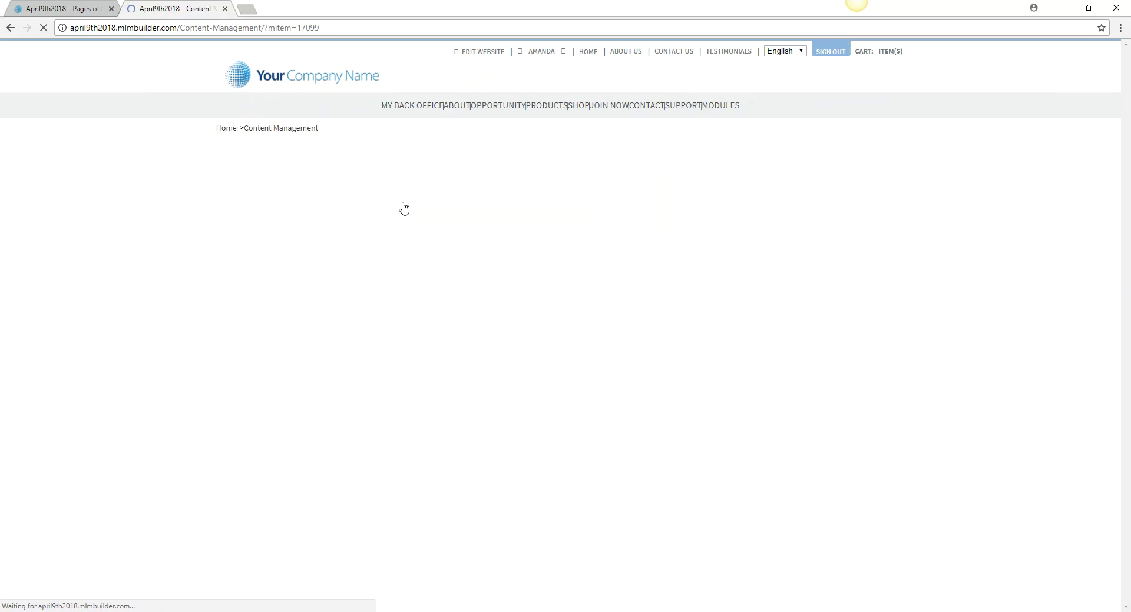
{"action": "scroll", "coordinate": [669, 330], "scroll_direction": "down", "scroll_amount": 3}
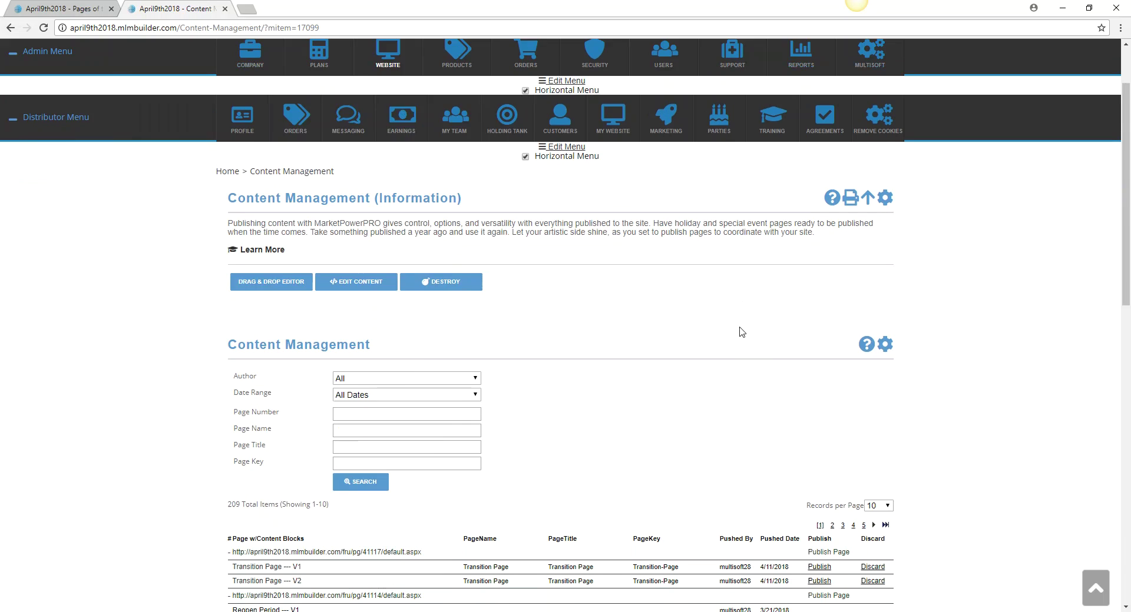
{"action": "left_click", "coordinate": [474, 289]}
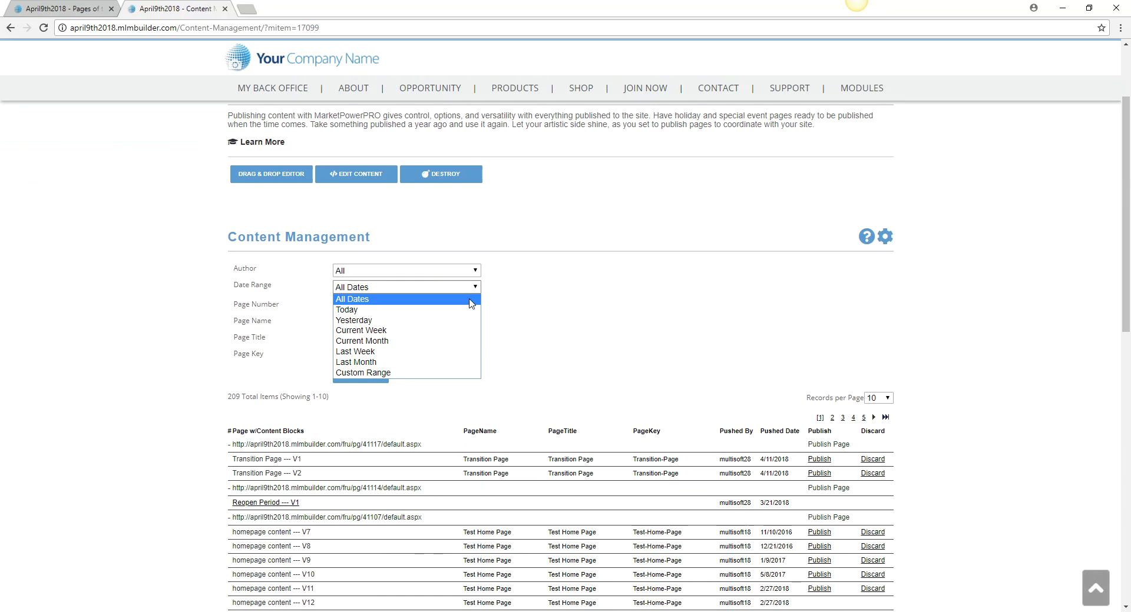
{"action": "left_click", "coordinate": [353, 309]}
{"action": "left_click", "coordinate": [374, 387]}
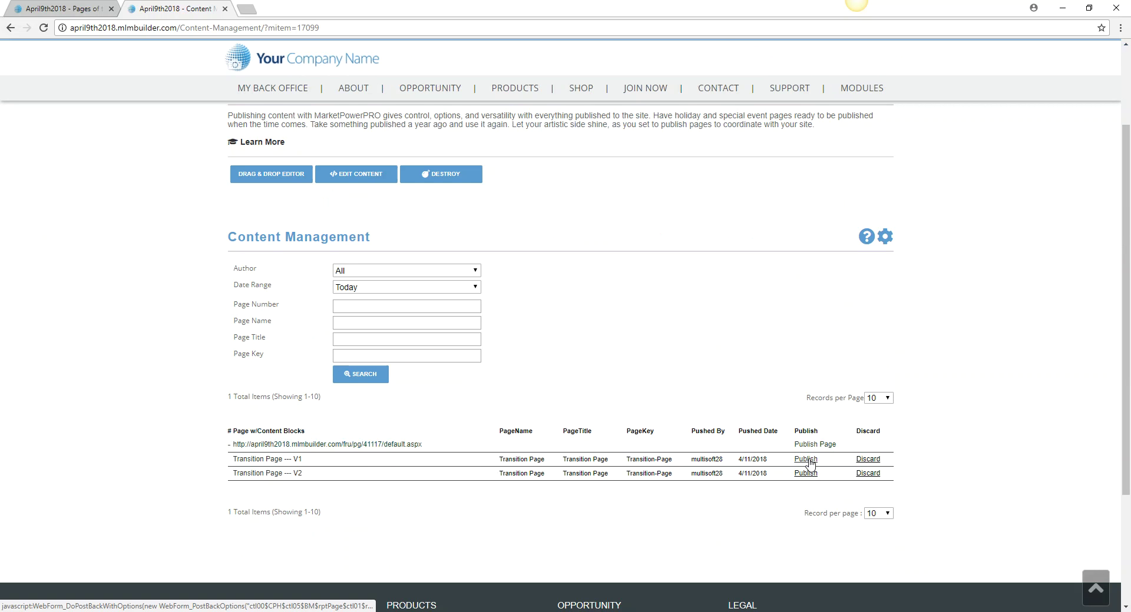
{"action": "left_click", "coordinate": [869, 477]}
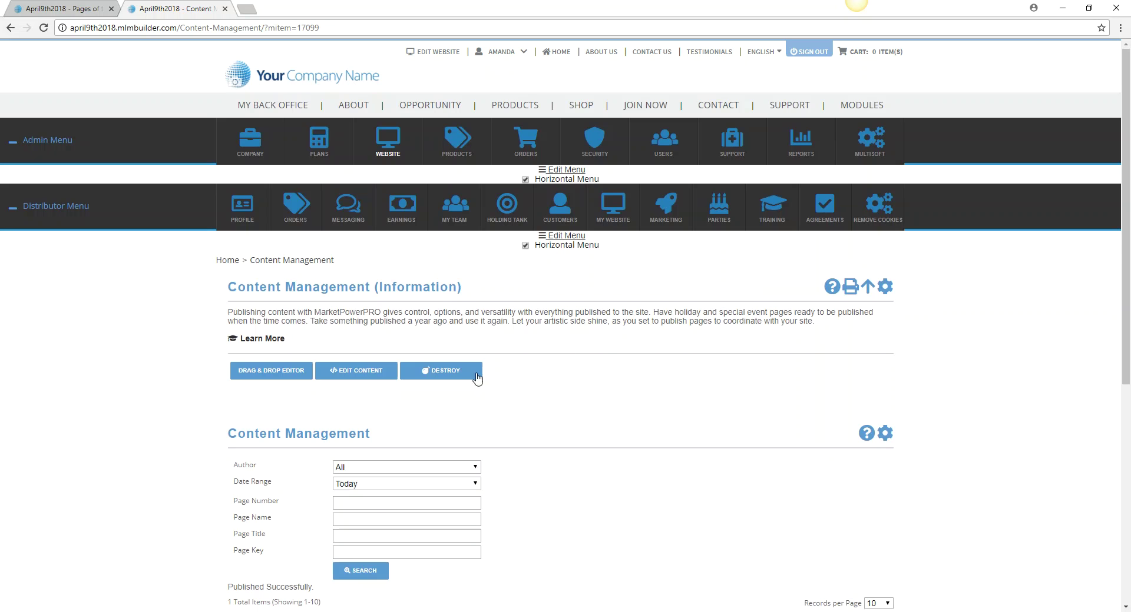
Step: Open the Join Now item of the English site menu for editing
{"action": "mouse_move", "coordinate": [288, 220]}
{"action": "mouse_move", "coordinate": [390, 149]}
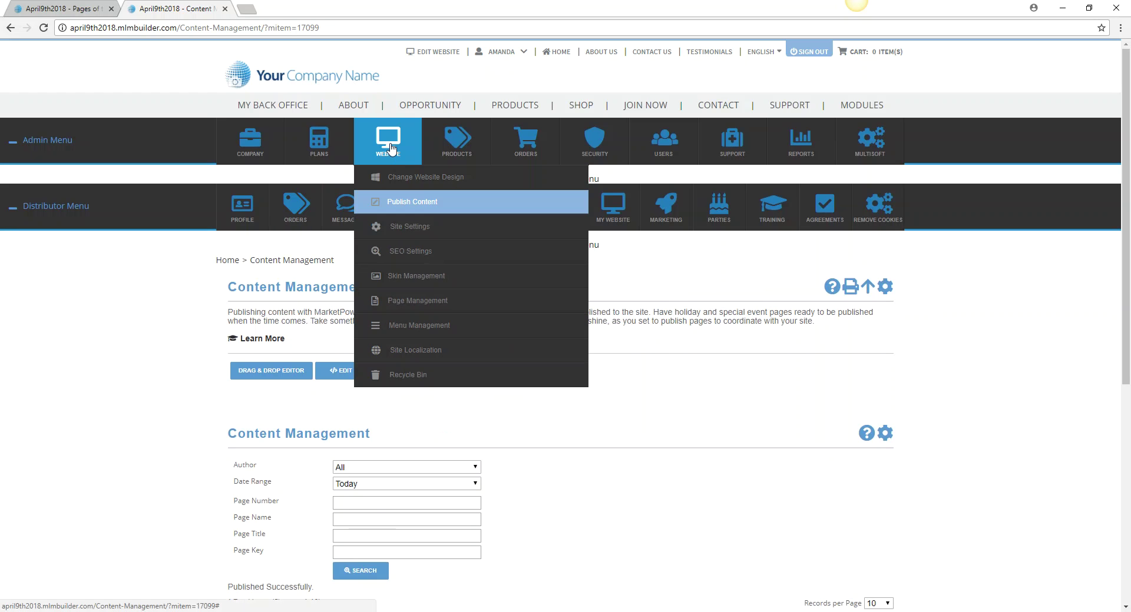
{"action": "mouse_move", "coordinate": [398, 328]}
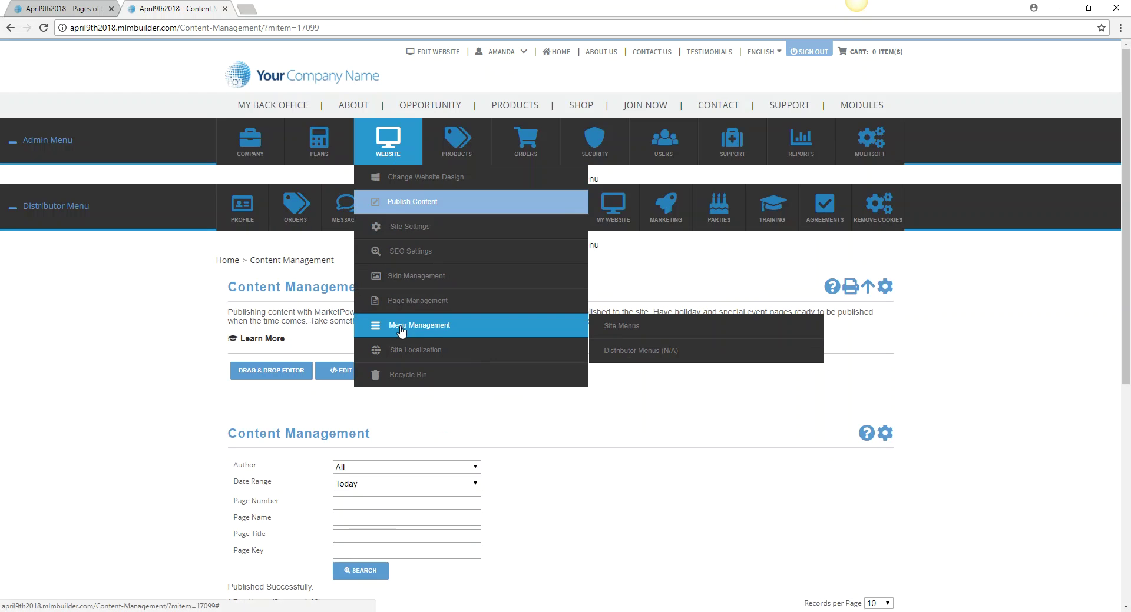
{"action": "left_click", "coordinate": [634, 340]}
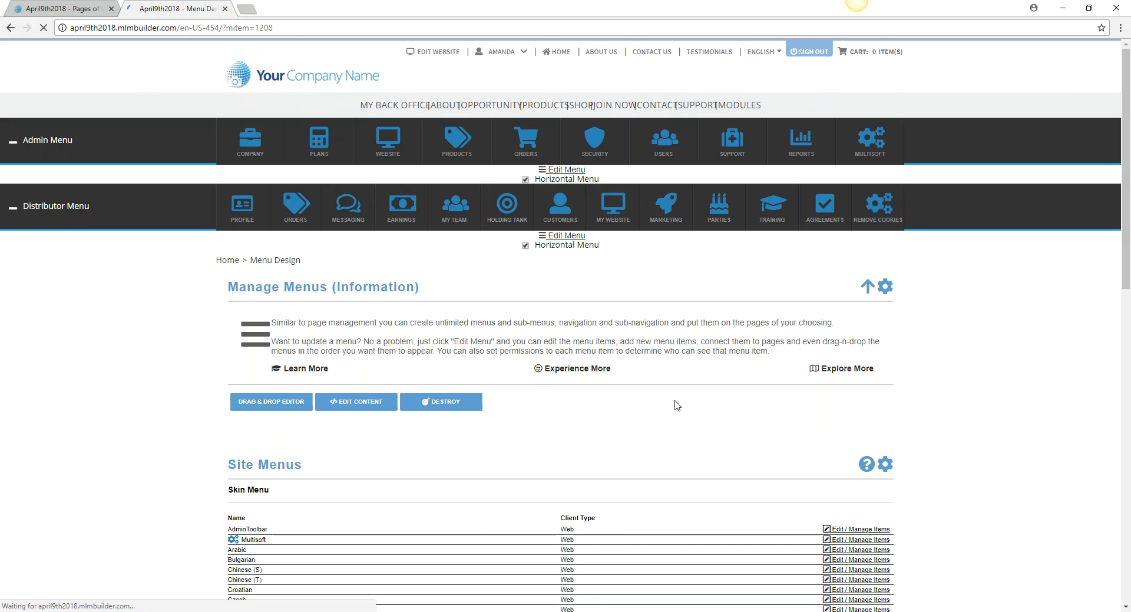
{"action": "scroll", "coordinate": [677, 406], "scroll_direction": "down", "scroll_amount": 4}
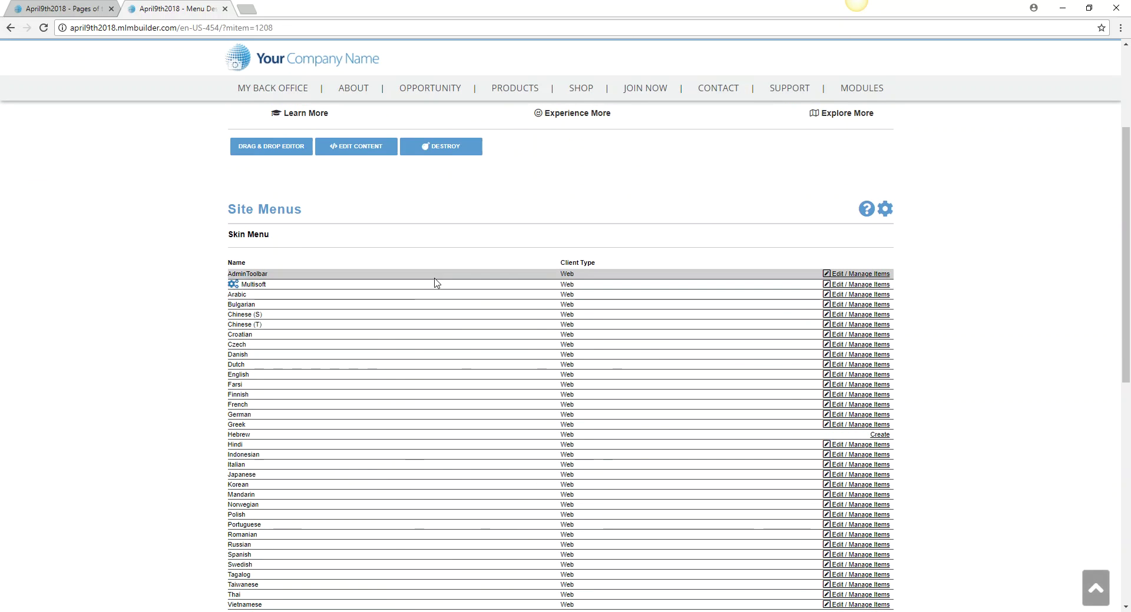
{"action": "left_click", "coordinate": [865, 379]}
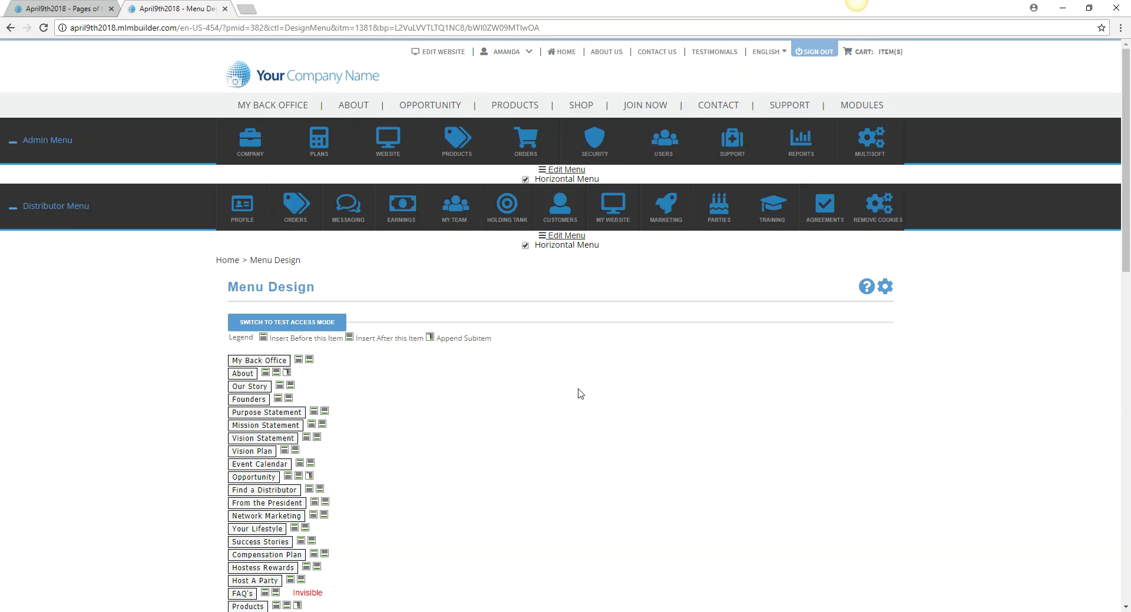
{"action": "scroll", "coordinate": [573, 395], "scroll_direction": "down", "scroll_amount": 3}
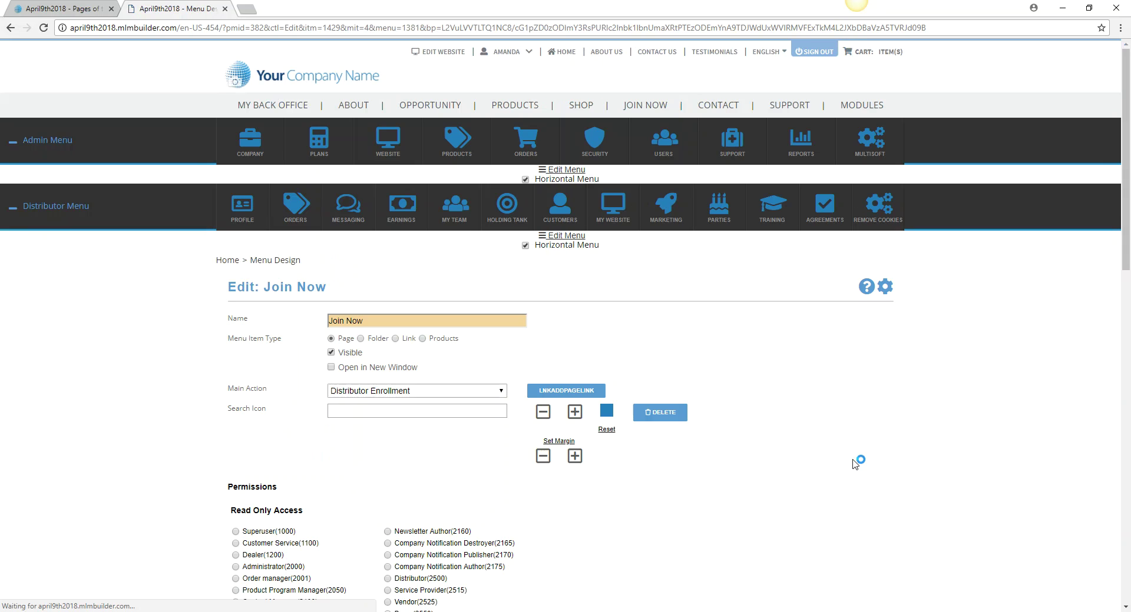
Step: Set the Join Now menu item's main action to Transition Page and save the item
{"action": "scroll", "coordinate": [677, 348], "scroll_direction": "down", "scroll_amount": 1}
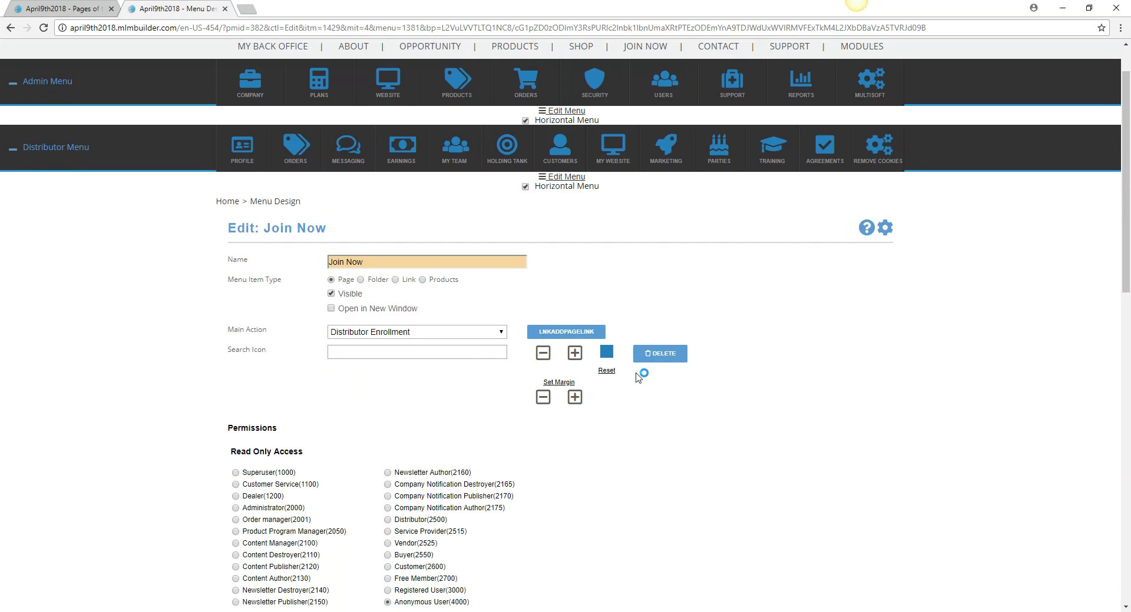
{"action": "left_click", "coordinate": [500, 333]}
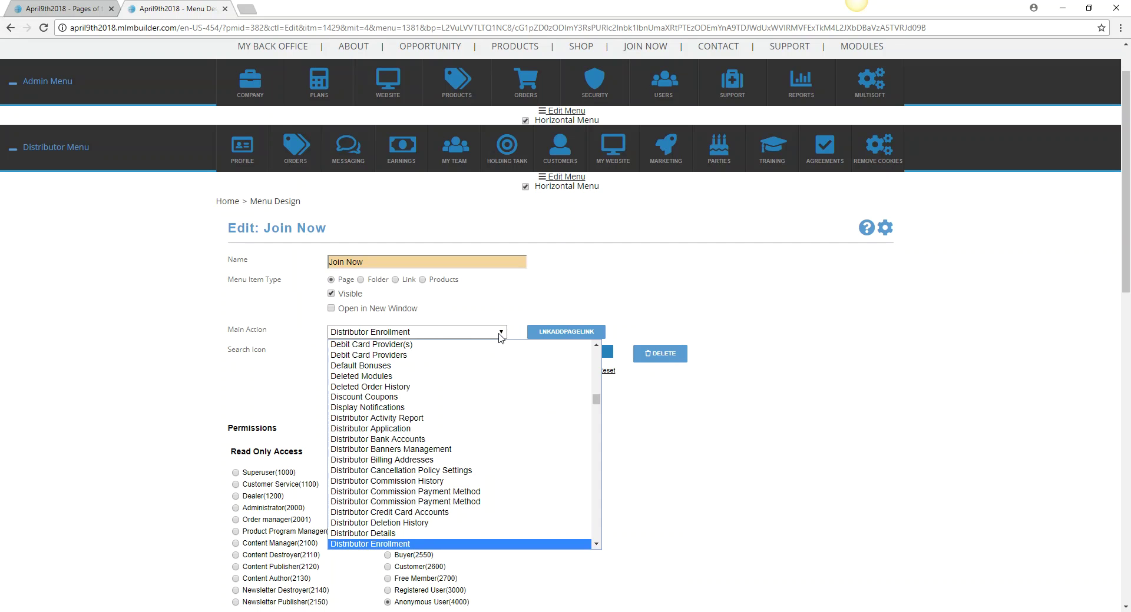
{"action": "scroll", "coordinate": [520, 407], "scroll_direction": "down", "scroll_amount": 20}
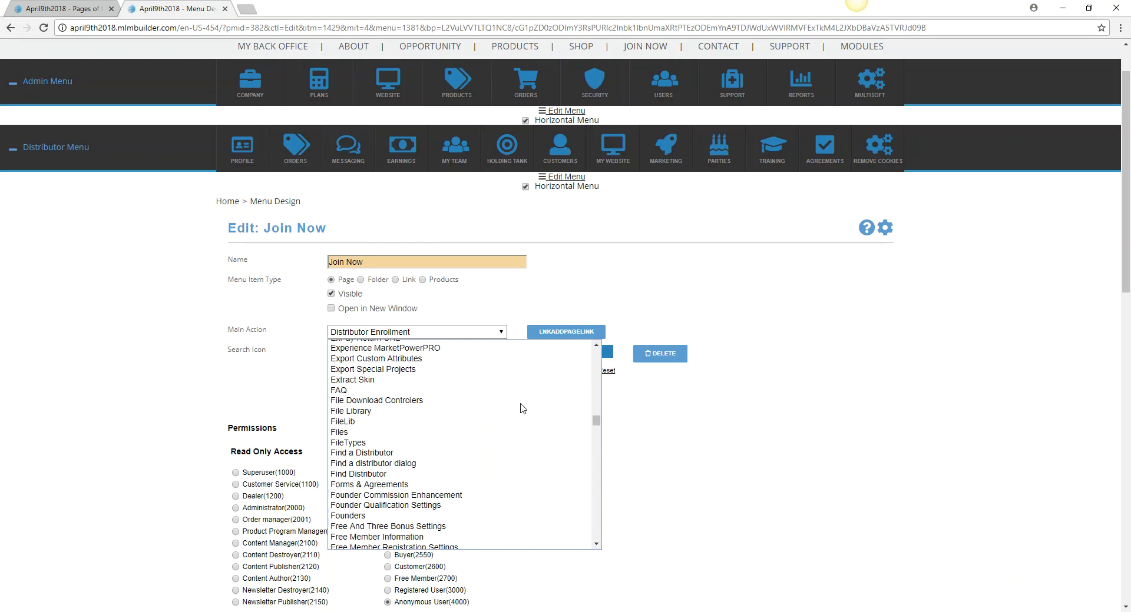
{"action": "scroll", "coordinate": [520, 406], "scroll_direction": "down", "scroll_amount": 20}
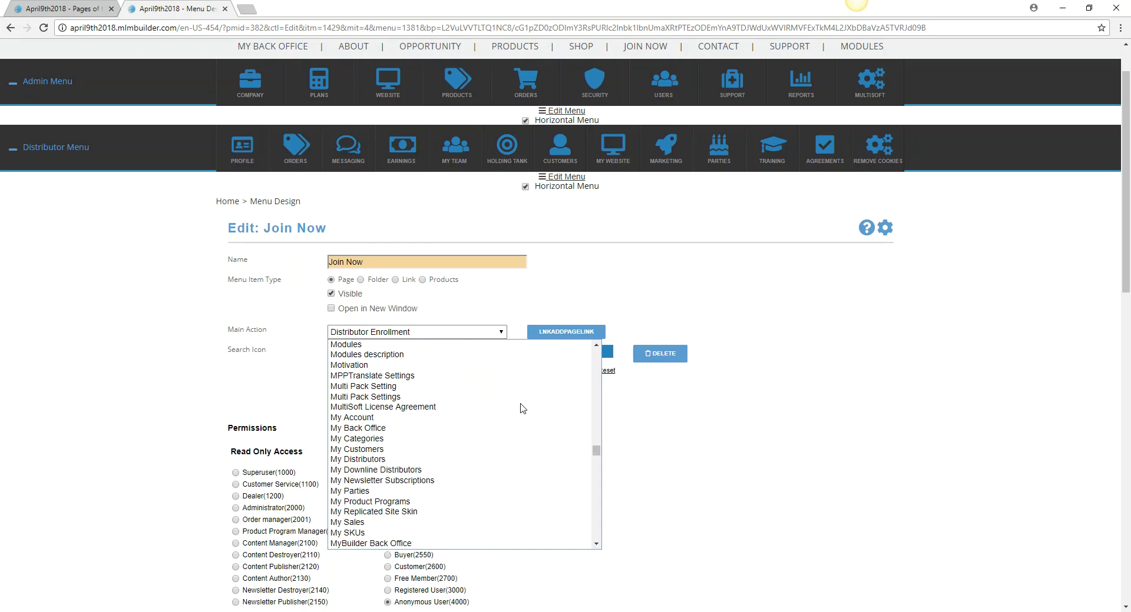
{"action": "scroll", "coordinate": [520, 408], "scroll_direction": "down", "scroll_amount": 20}
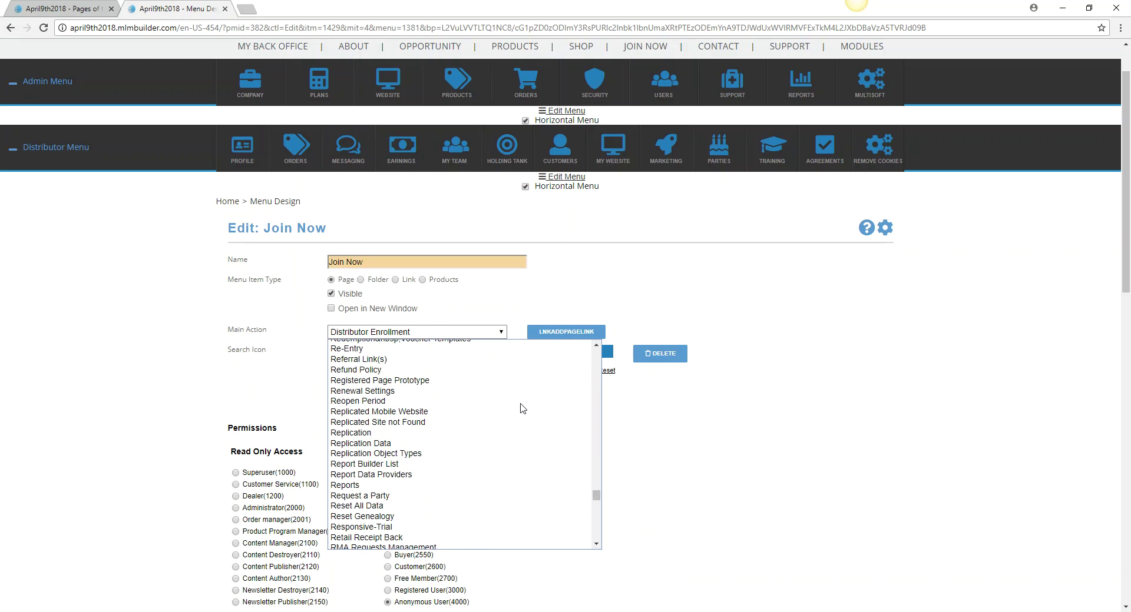
{"action": "scroll", "coordinate": [520, 409], "scroll_direction": "down", "scroll_amount": 12}
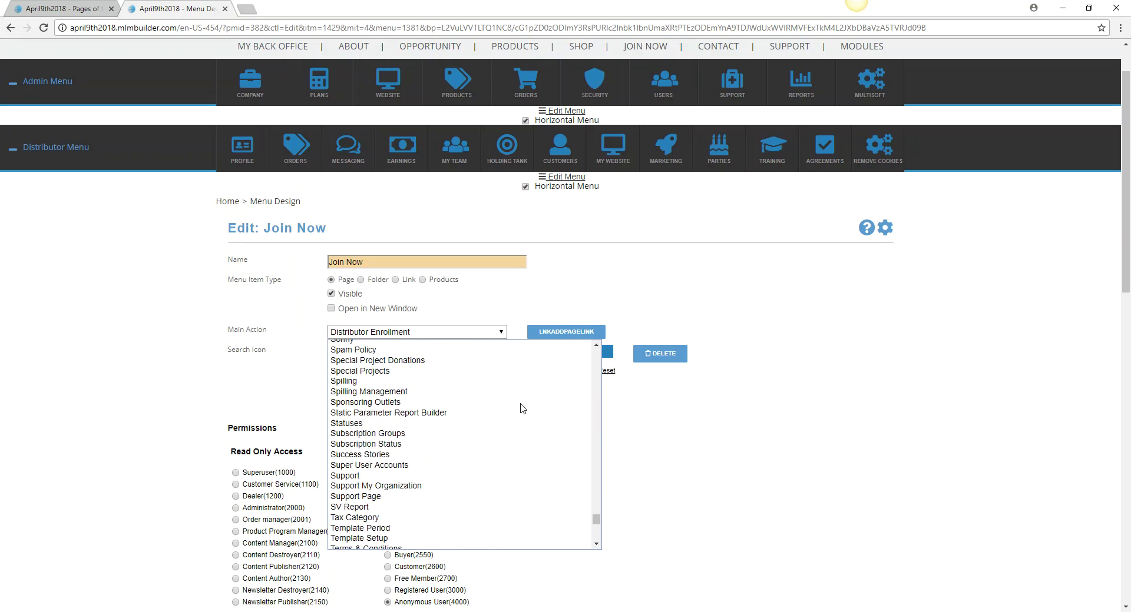
{"action": "scroll", "coordinate": [520, 408], "scroll_direction": "down", "scroll_amount": 6}
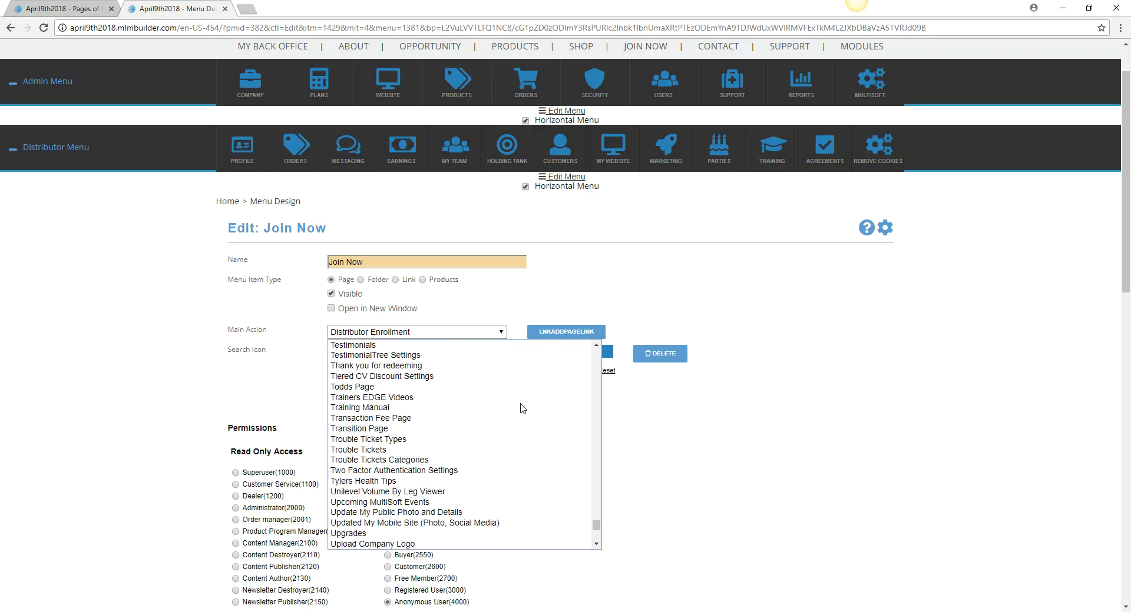
{"action": "left_click", "coordinate": [483, 429]}
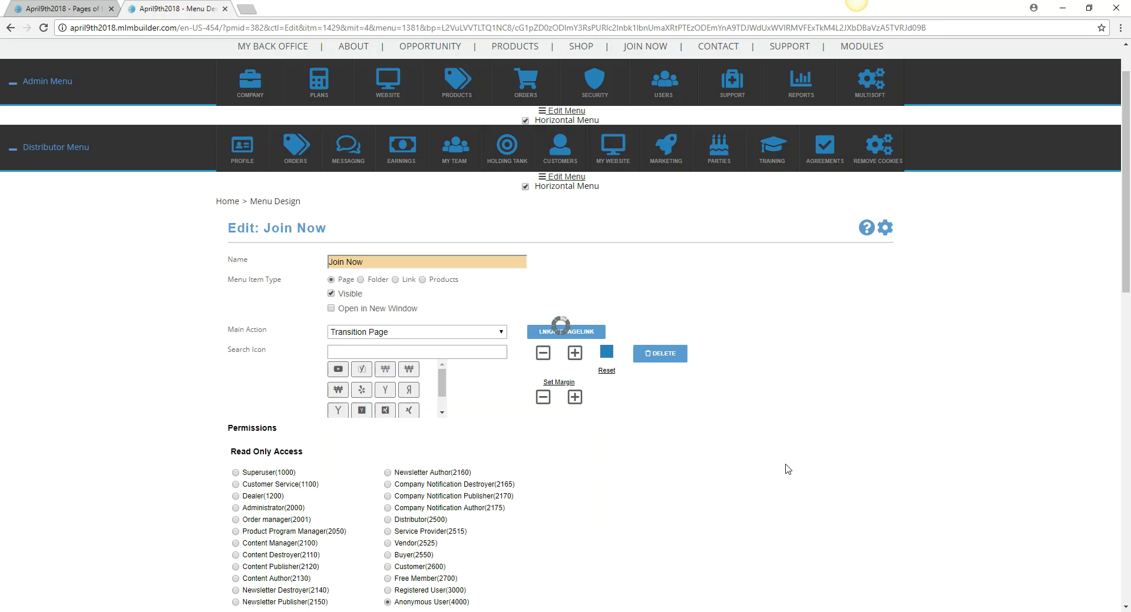
{"action": "scroll", "coordinate": [781, 449], "scroll_direction": "down", "scroll_amount": 3}
{"action": "scroll", "coordinate": [781, 449], "scroll_direction": "down", "scroll_amount": 9}
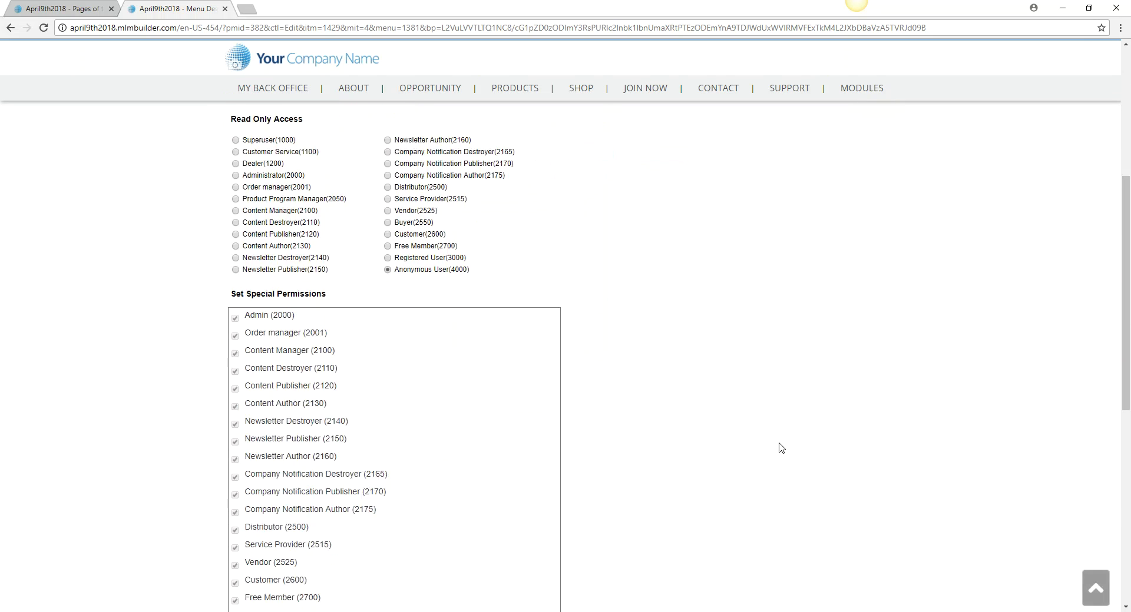
{"action": "left_click", "coordinate": [250, 363]}
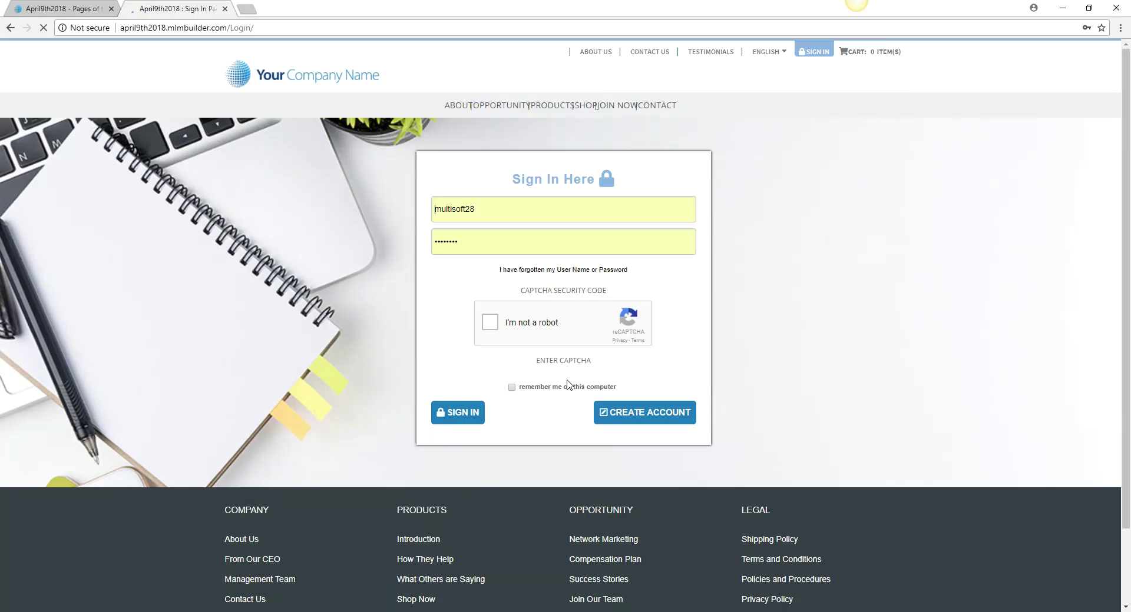
Step: Follow Join Now as a signed-out visitor and test the Distributor link on the Transition Page
{"action": "left_click", "coordinate": [744, 99]}
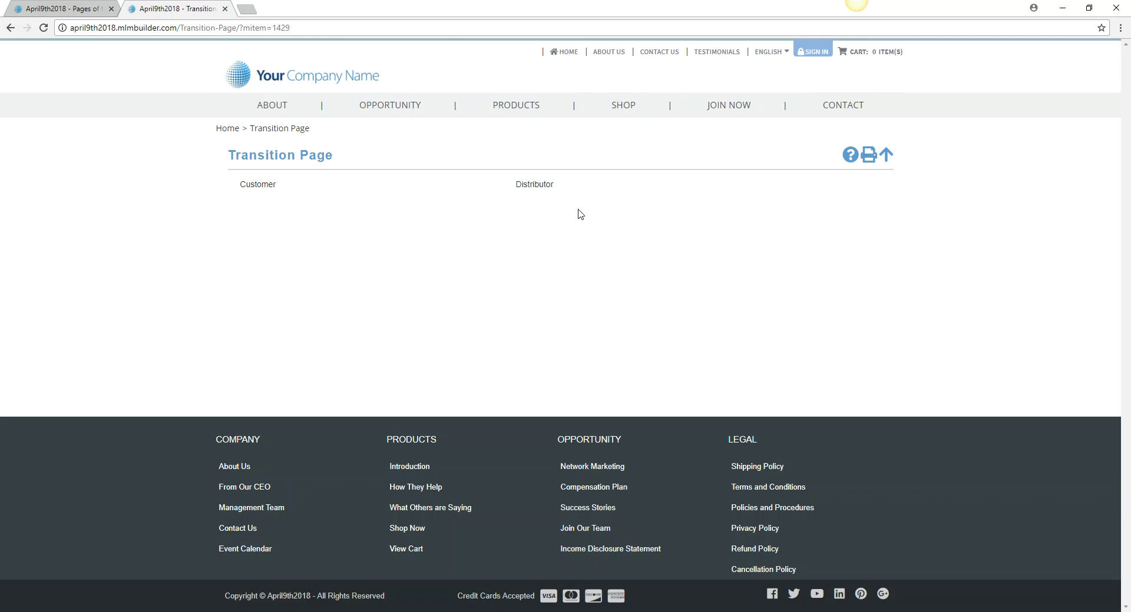
{"action": "left_click", "coordinate": [540, 184]}
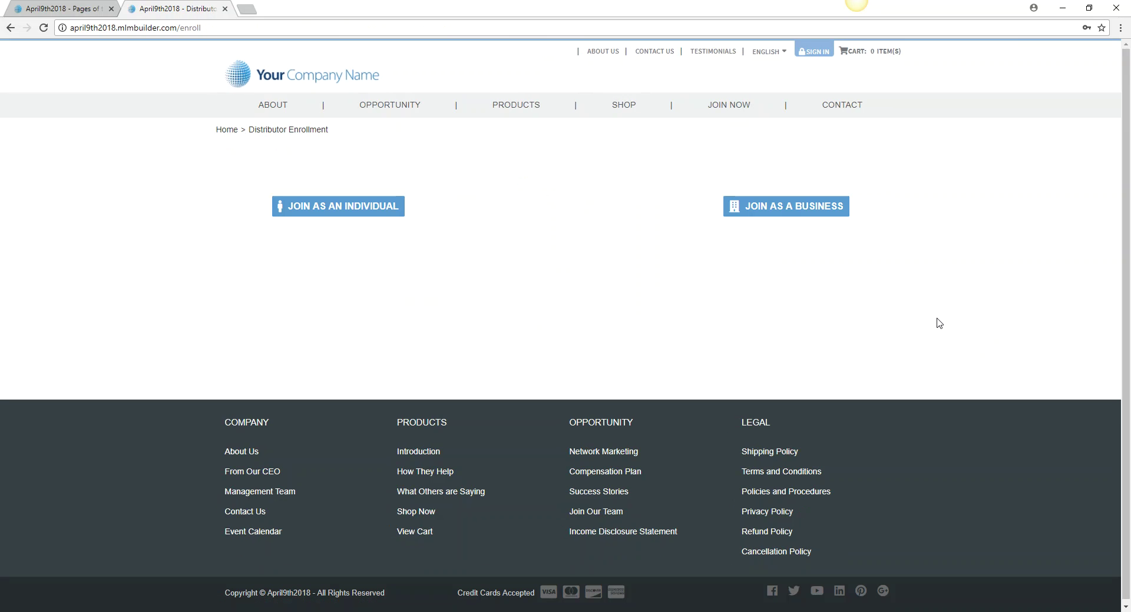